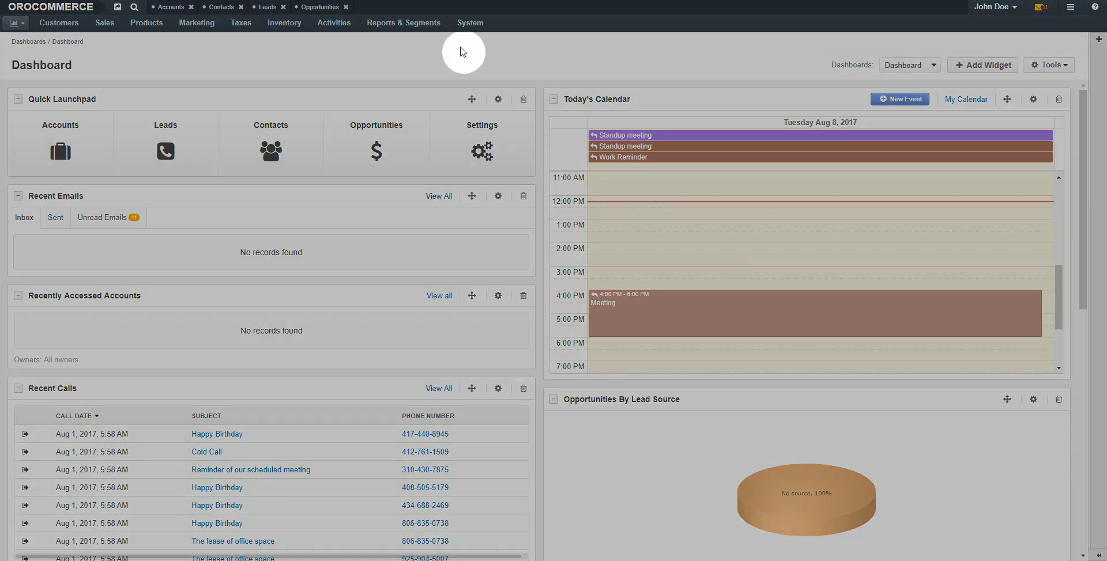
- Create a new shipping rule, enable it, name it "FlatRate USA" and set its sort order to 1
{"action": "mouse_move", "coordinate": [470, 25]}
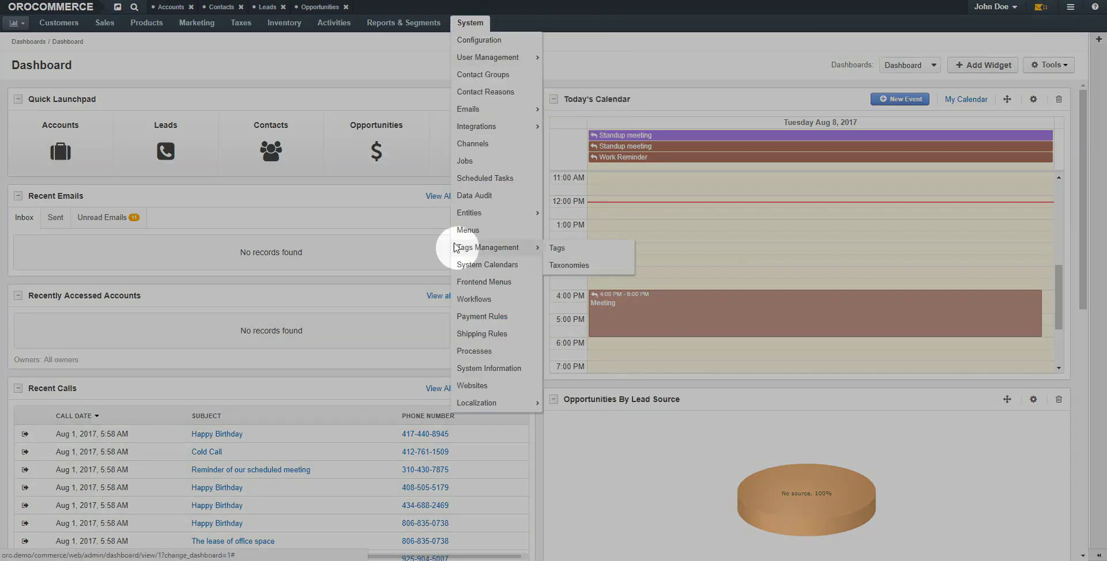
{"action": "left_click", "coordinate": [474, 340]}
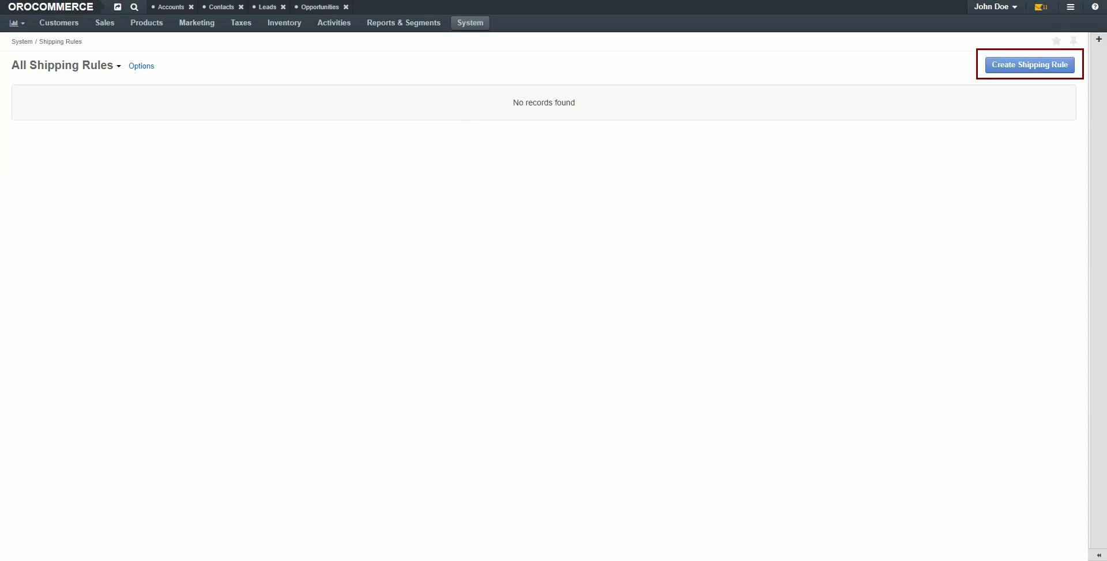
{"action": "left_click", "coordinate": [1030, 65]}
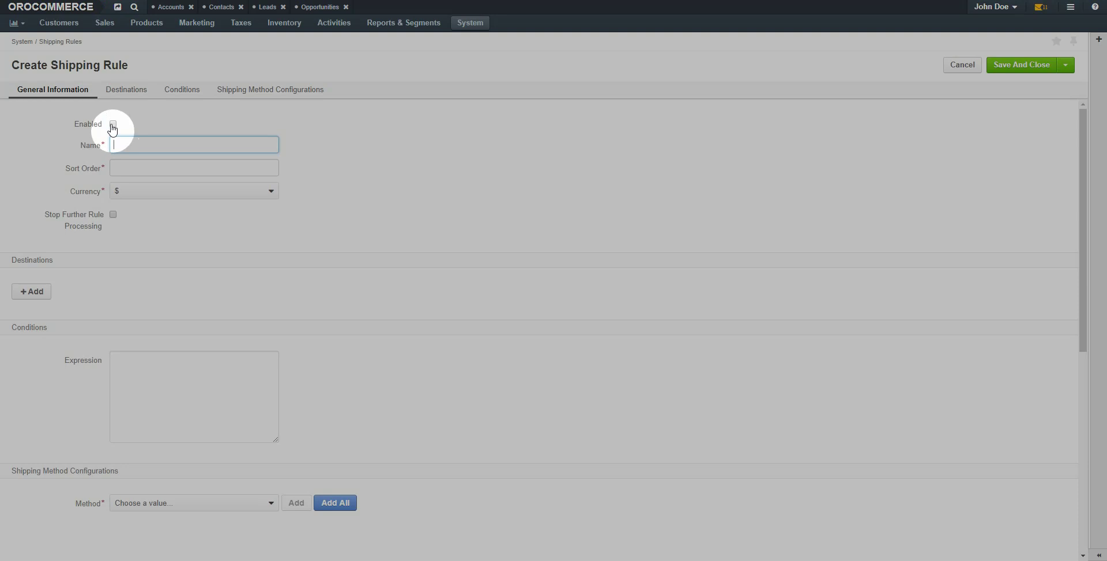
{"action": "left_click", "coordinate": [113, 124]}
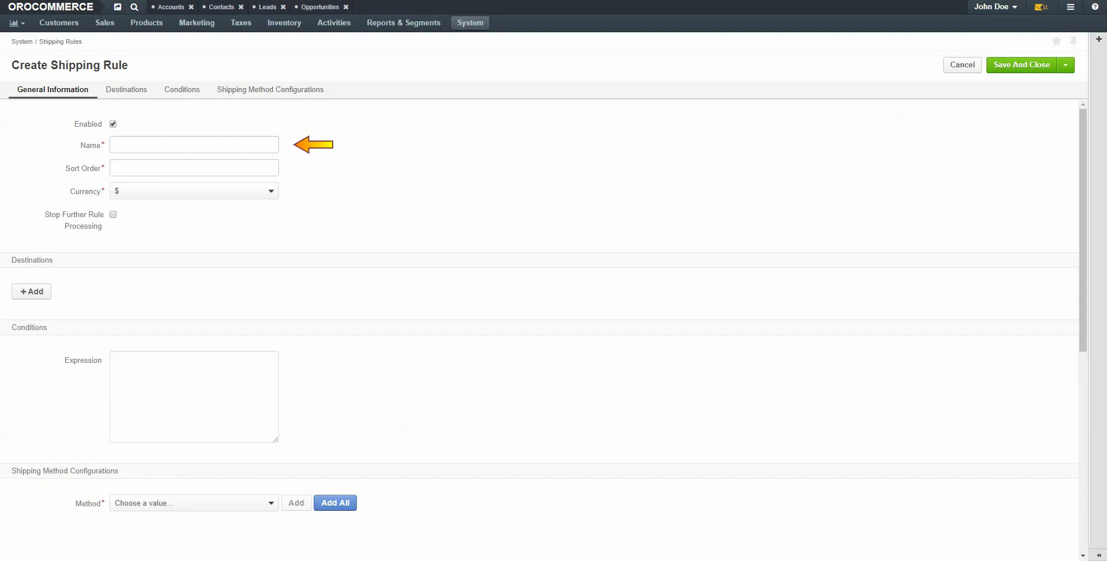
{"action": "left_click", "coordinate": [230, 146]}
{"action": "type", "text": "FlatRate USA"}
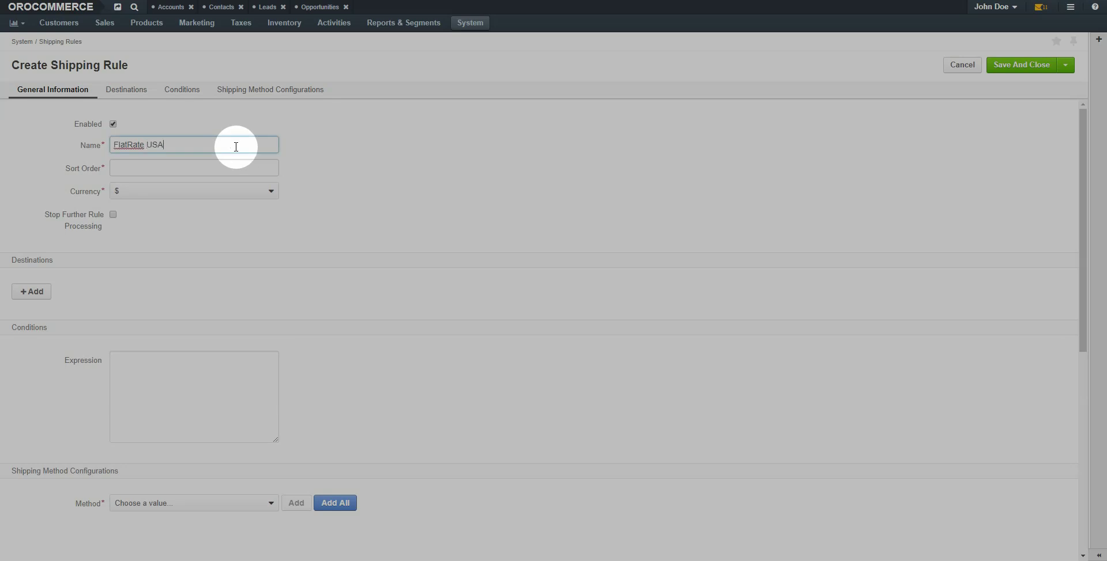
{"action": "key", "text": "Tab"}
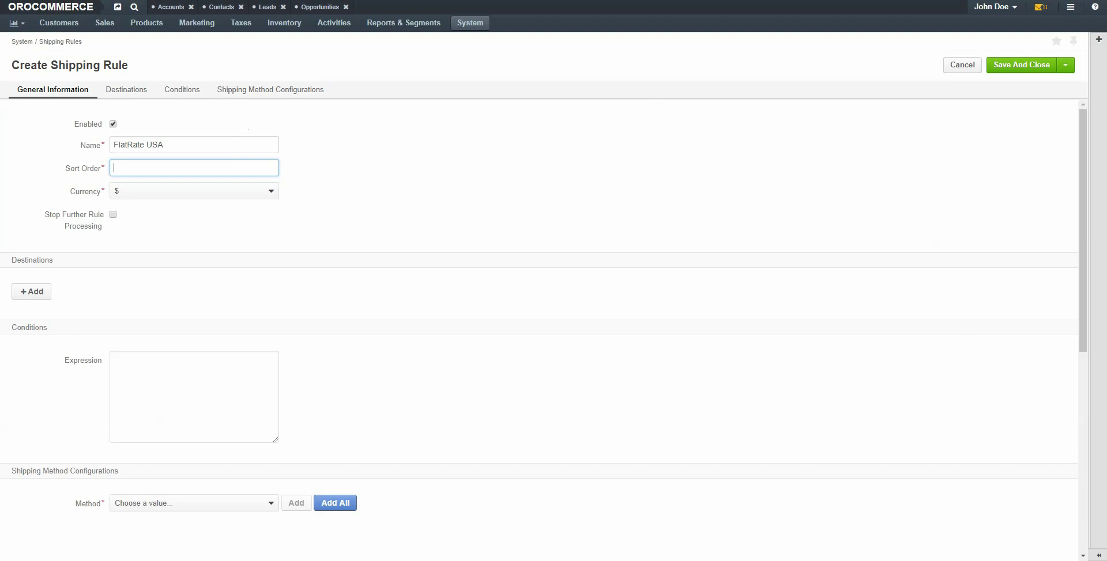
{"action": "type", "text": "1"}
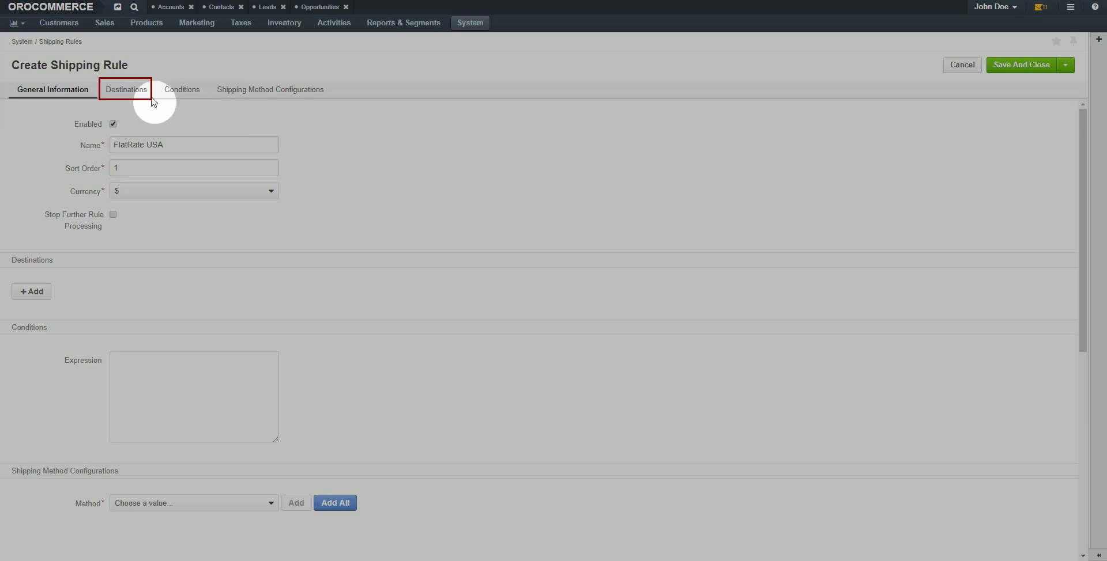
- Add a destination to the shipping rule with United States as the country
{"action": "left_click", "coordinate": [141, 92]}
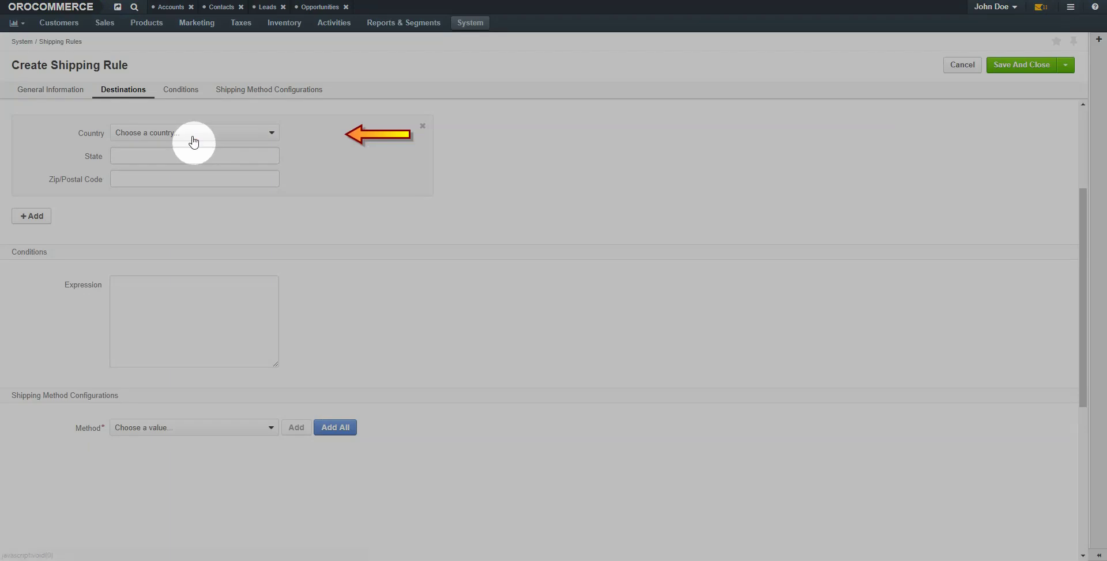
{"action": "left_click", "coordinate": [192, 134]}
{"action": "type", "text": "uni"}
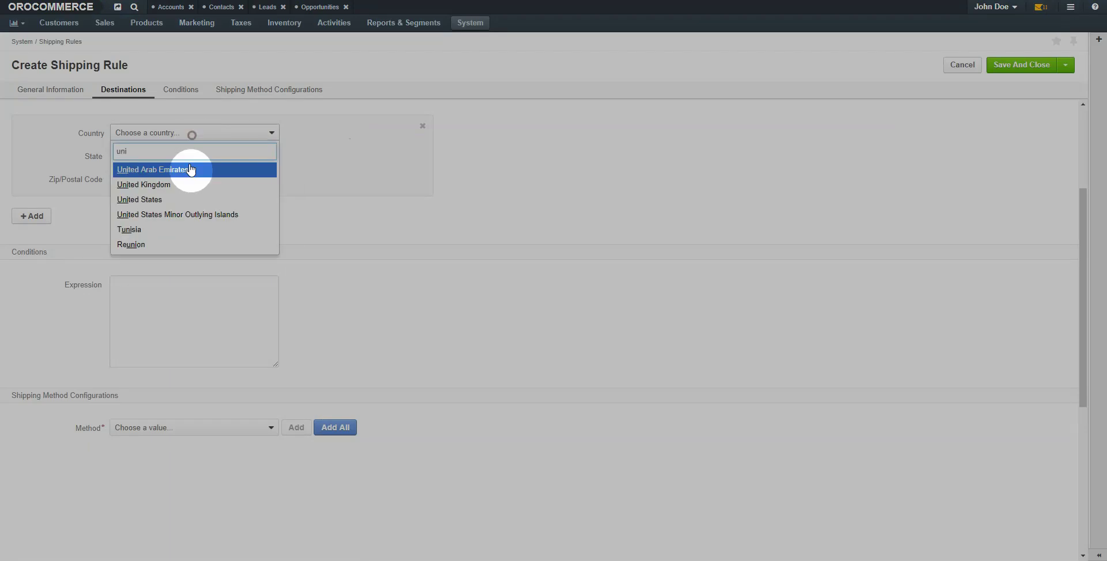
{"action": "left_click", "coordinate": [177, 201]}
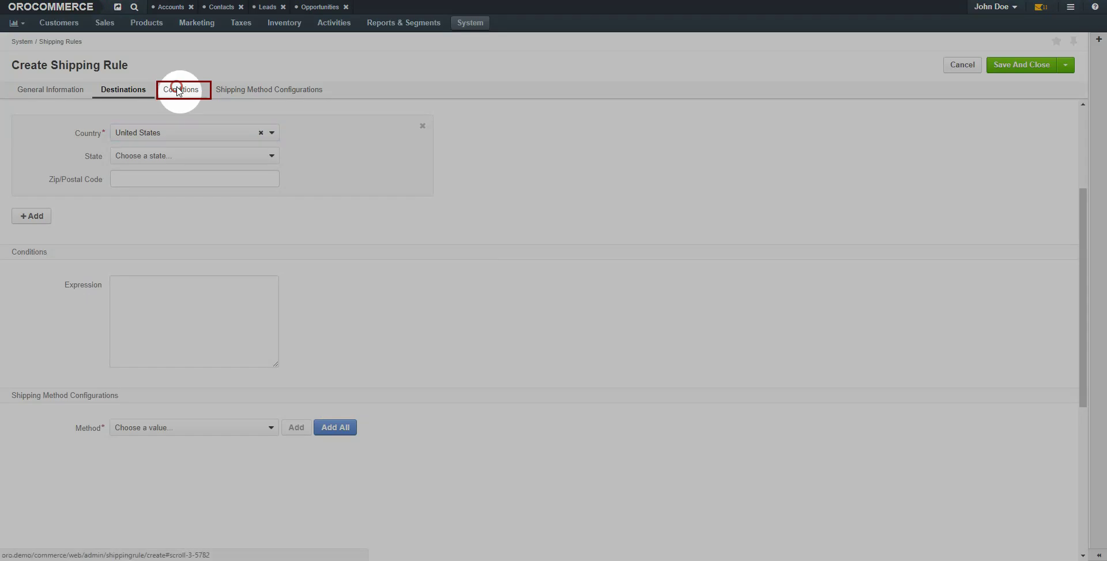
- Leave the conditions expression empty and add Flat Rate USPS Mail as the rule's shipping method
{"action": "left_click", "coordinate": [180, 90]}
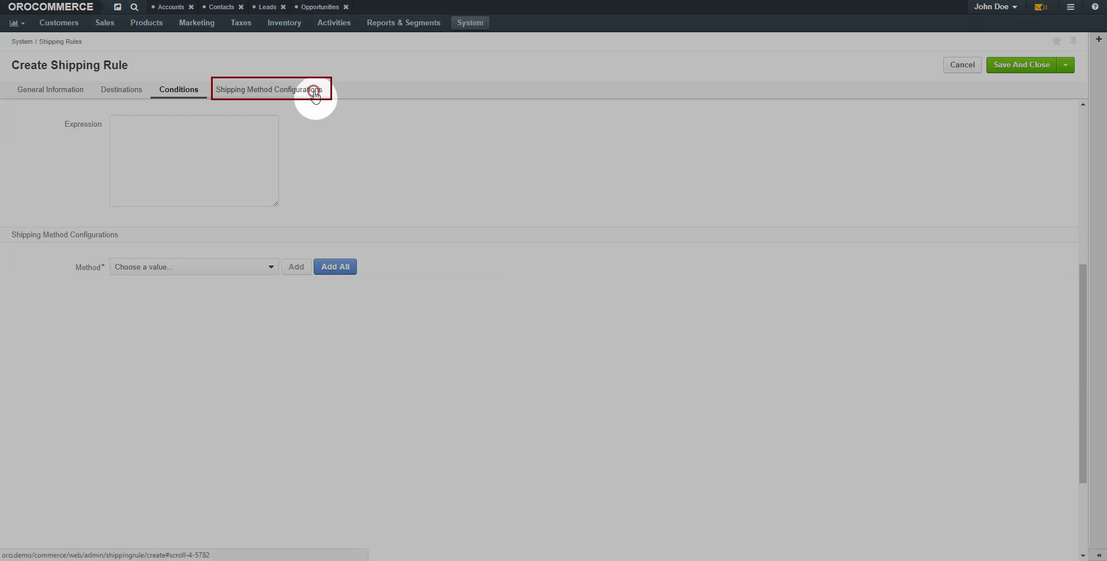
{"action": "left_click", "coordinate": [314, 90]}
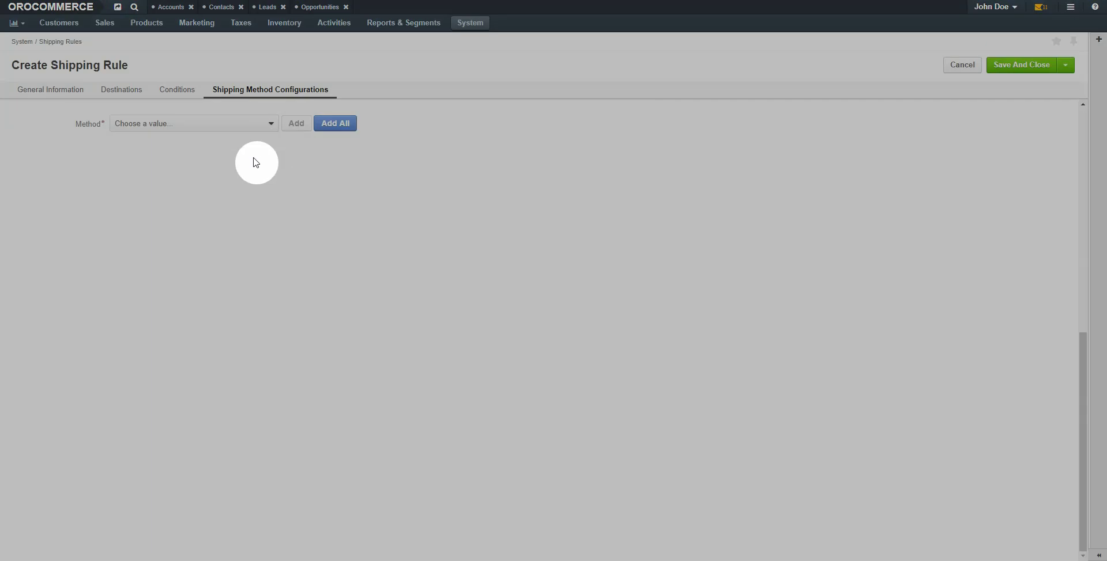
{"action": "left_click", "coordinate": [215, 125]}
{"action": "left_click", "coordinate": [215, 159]}
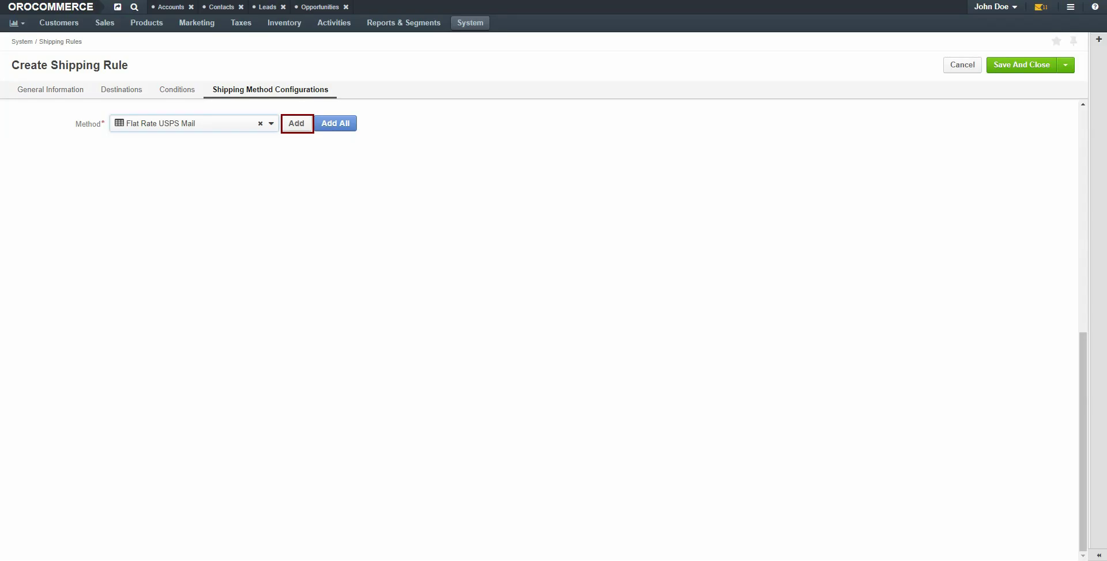
{"action": "left_click", "coordinate": [297, 123]}
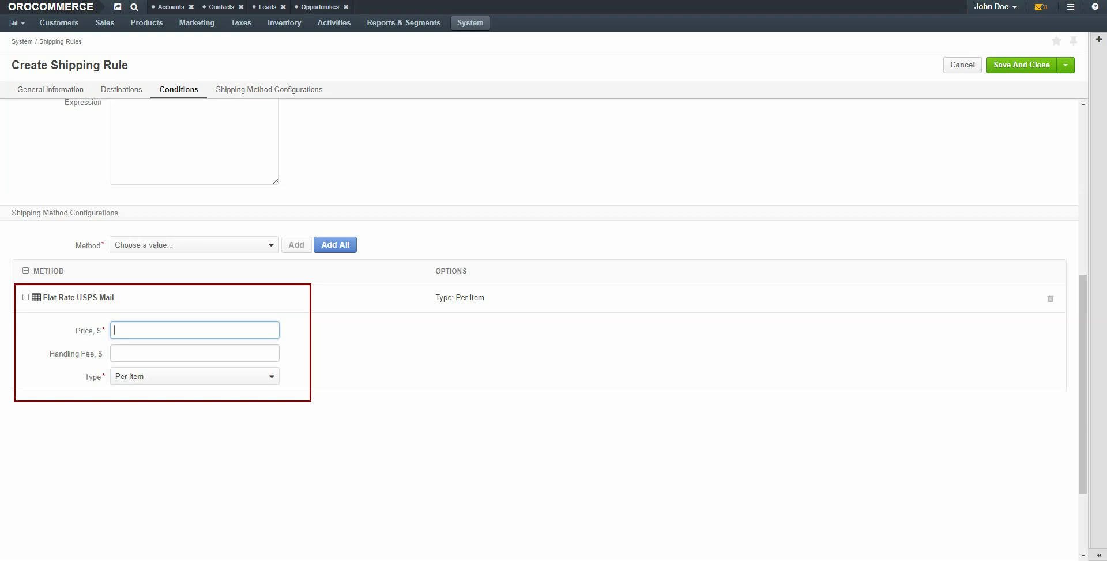
- Set the Flat Rate USPS Mail price to 3.99, handling fee to 1.01 and type to Per Order, and save the rule
{"action": "type", "text": "3.99"}
{"action": "left_click", "coordinate": [247, 349]}
{"action": "type", "text": "1.01"}
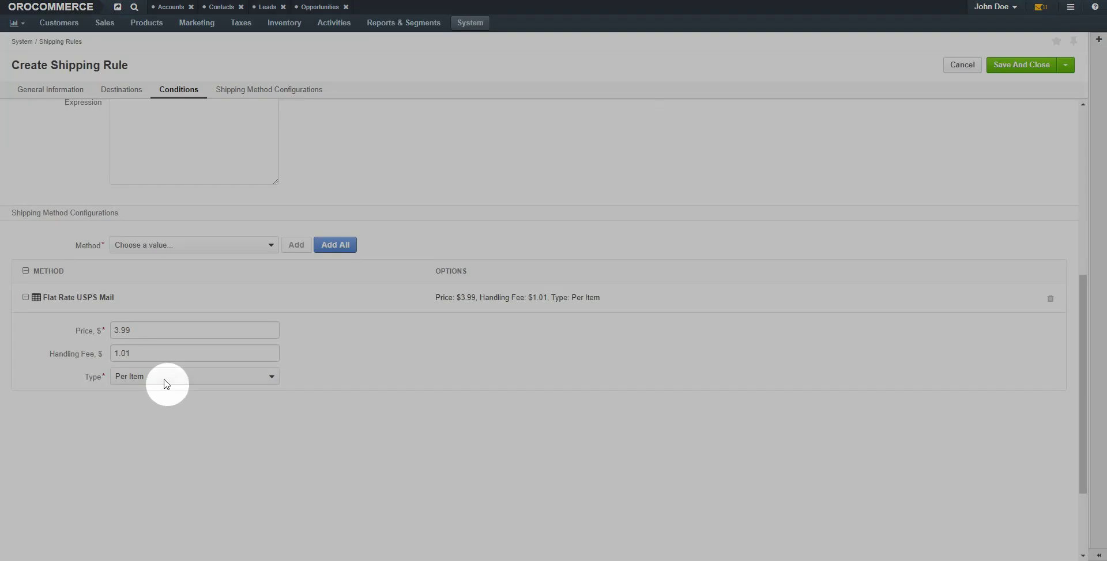
{"action": "left_click", "coordinate": [163, 377]}
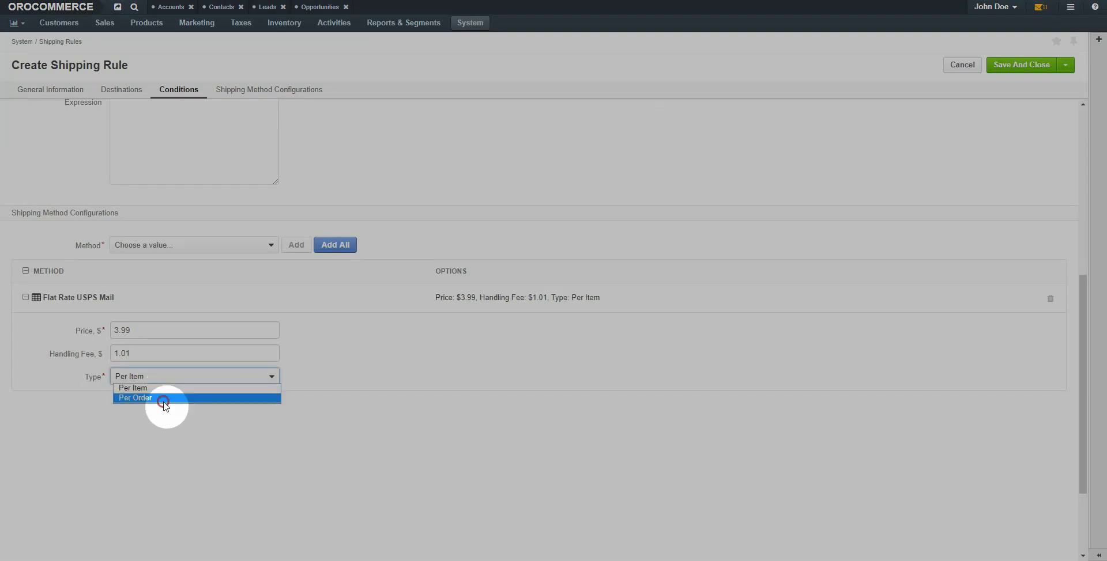
{"action": "left_click", "coordinate": [158, 399]}
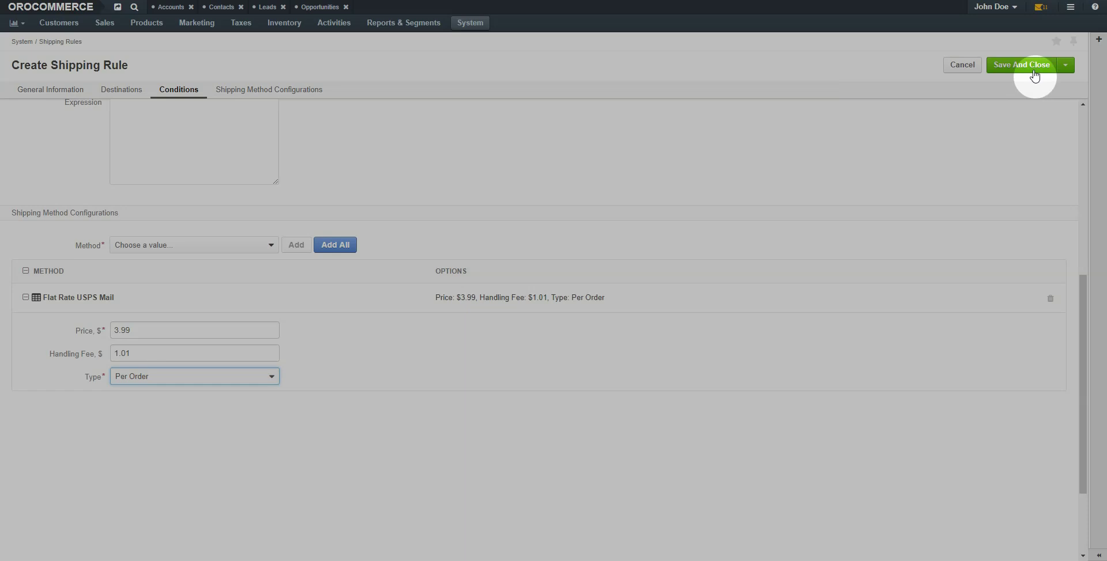
{"action": "left_click", "coordinate": [1029, 68]}
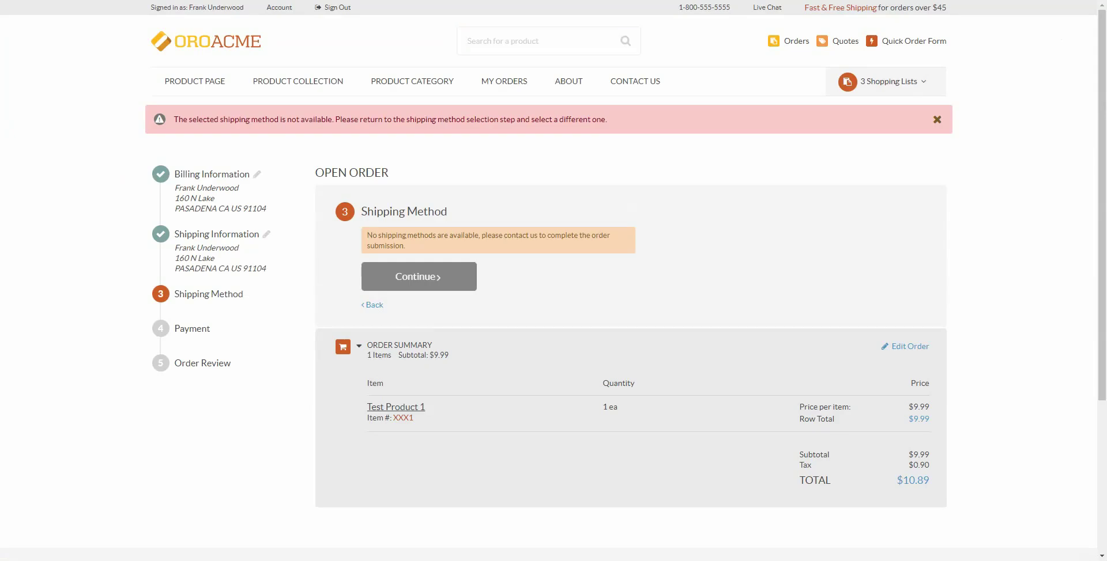
- Reload the OroAcme storefront checkout to check which shipping methods the open order offers
{"action": "left_click", "coordinate": [387, 1]}
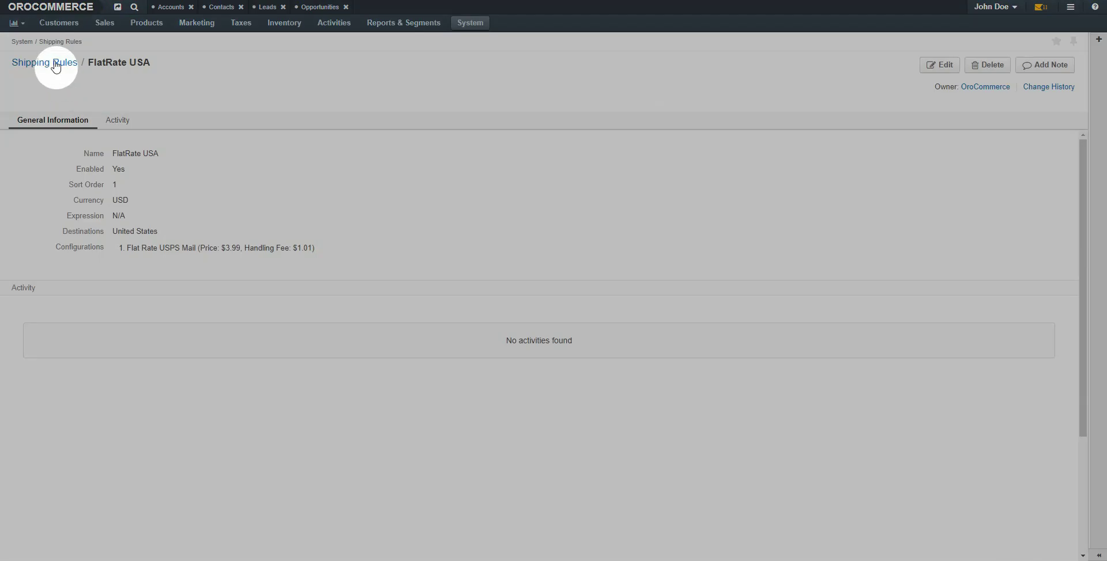
- Back in the OroCommerce admin, create a second shipping rule, enabled and named "Pasadena Shipping", with sort order 2
{"action": "left_click", "coordinate": [54, 64]}
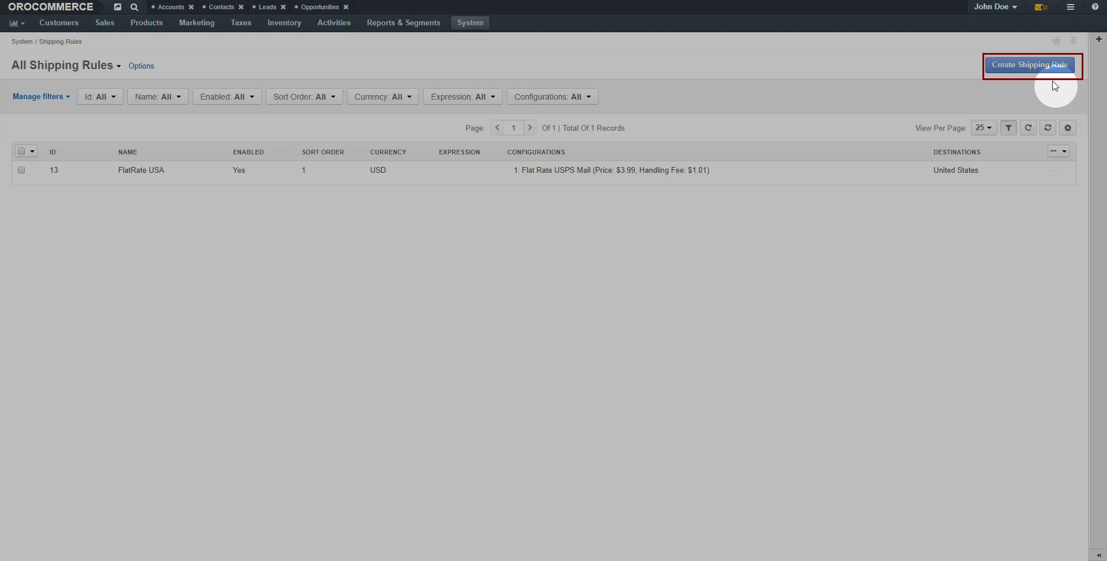
{"action": "left_click", "coordinate": [1038, 66]}
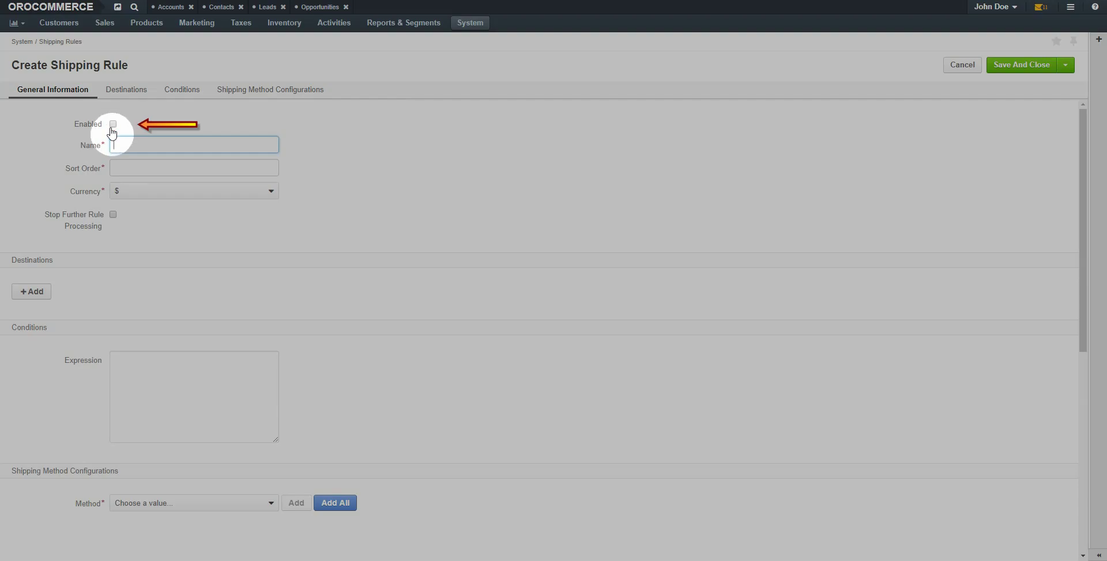
{"action": "left_click", "coordinate": [113, 124]}
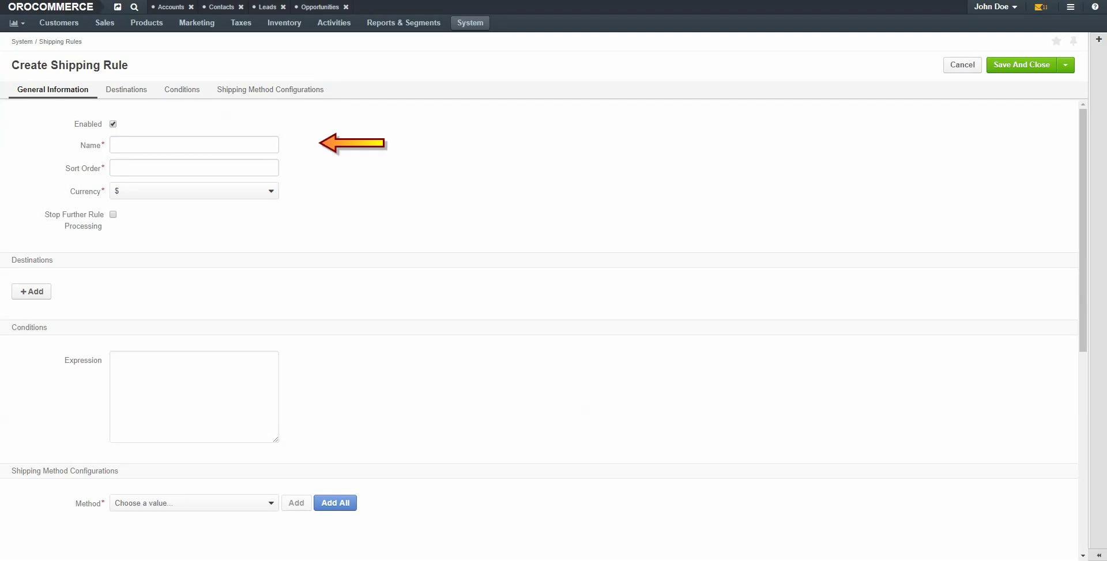
{"action": "type", "text": "Pasadena Shipping"}
{"action": "key", "text": "Tab"}
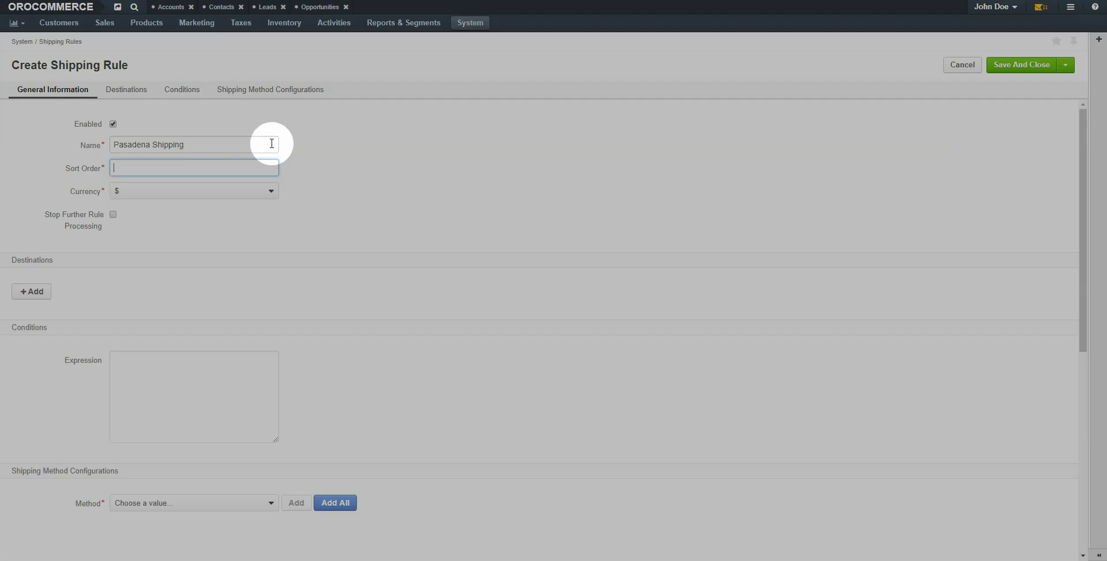
{"action": "type", "text": "2"}
- Add a destination to the Pasadena Shipping rule with country United States, state California and postal code 91104
{"action": "left_click", "coordinate": [147, 90]}
{"action": "left_click", "coordinate": [31, 123]}
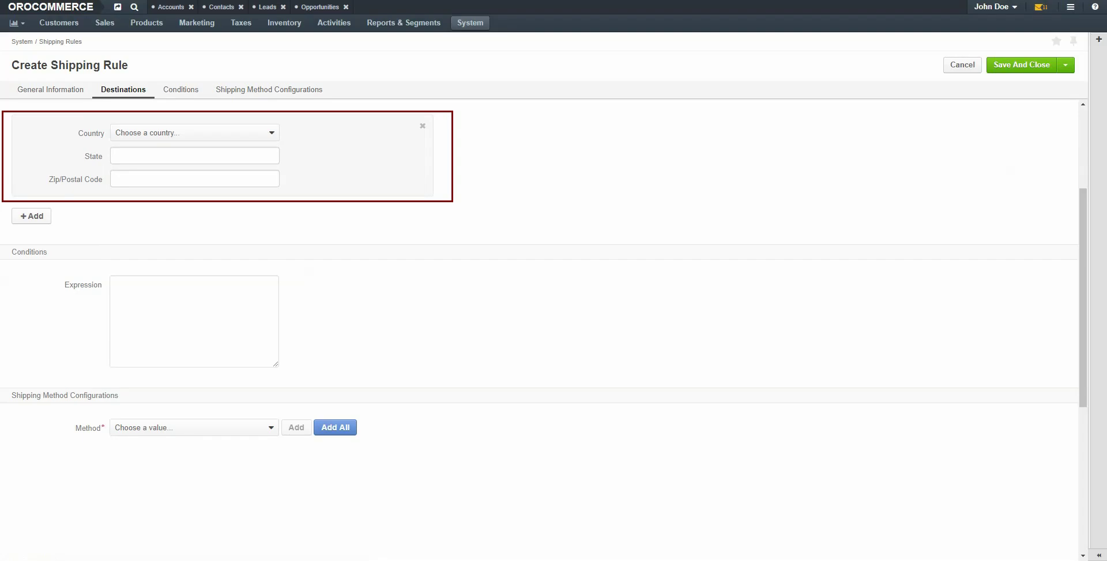
{"action": "left_click", "coordinate": [210, 132]}
{"action": "type", "text": "united"}
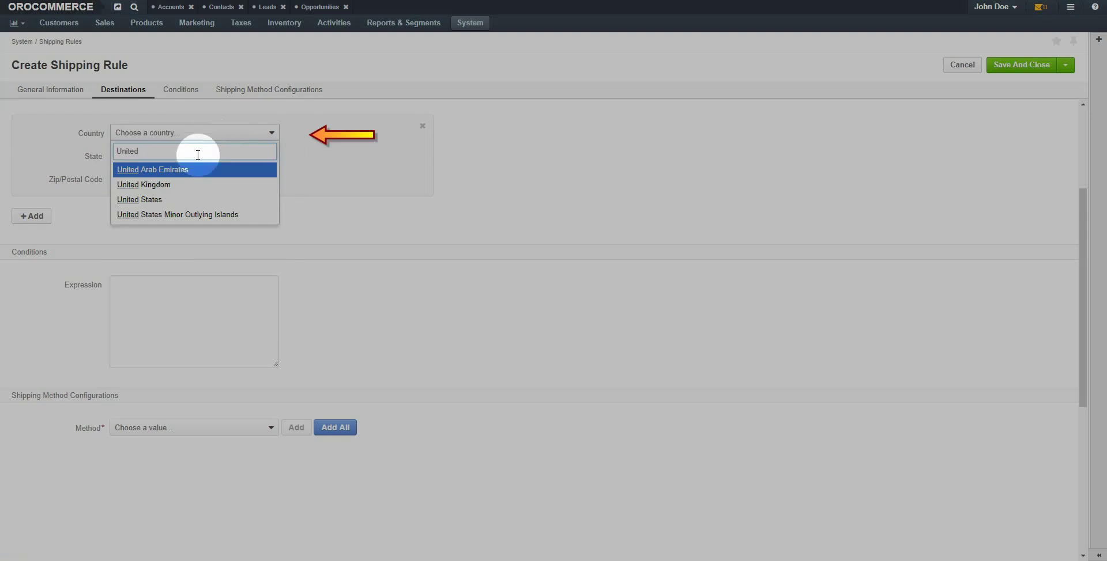
{"action": "left_click", "coordinate": [124, 198]}
{"action": "left_click", "coordinate": [173, 155]}
{"action": "type", "text": "cal"}
{"action": "left_click", "coordinate": [169, 190]}
{"action": "left_click", "coordinate": [167, 179]}
{"action": "type", "text": "91104"}
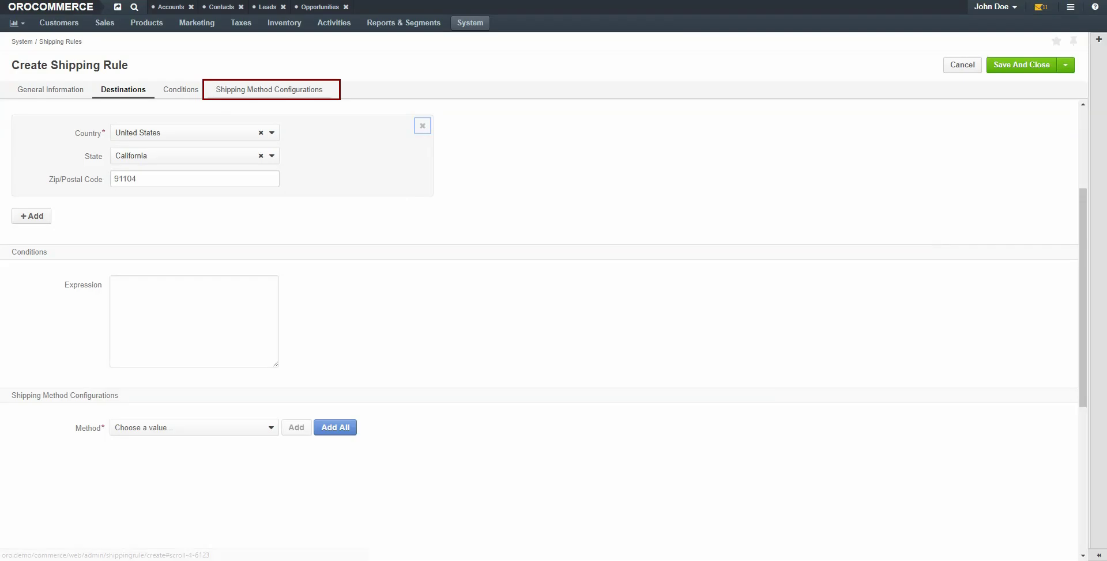
- Add the Pas Shipping Rate method with a price of .99 per item and save the shipping rule
{"action": "left_click", "coordinate": [308, 90]}
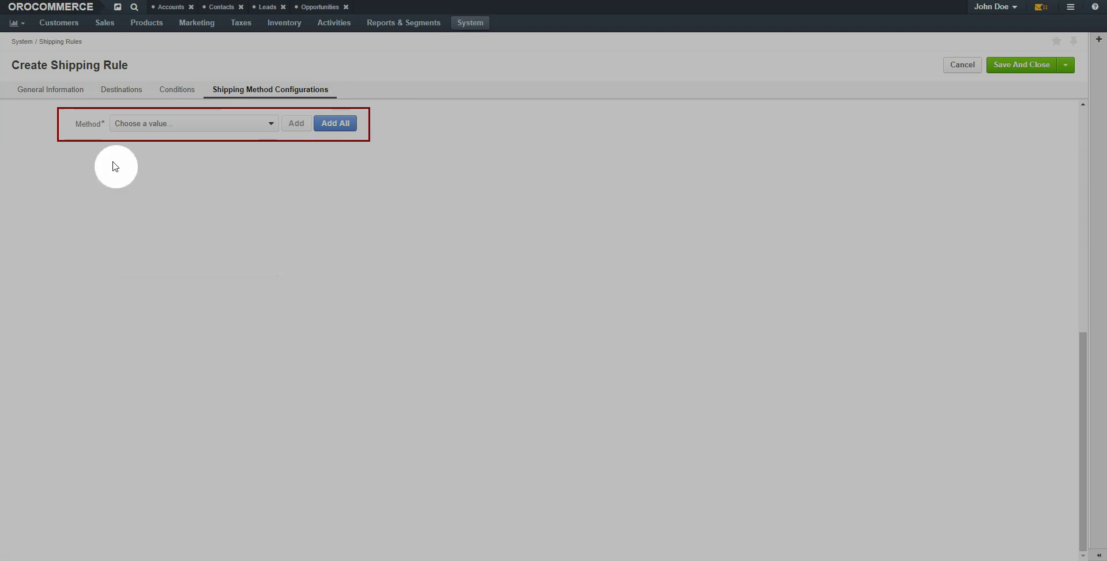
{"action": "left_click", "coordinate": [184, 123]}
{"action": "left_click", "coordinate": [202, 176]}
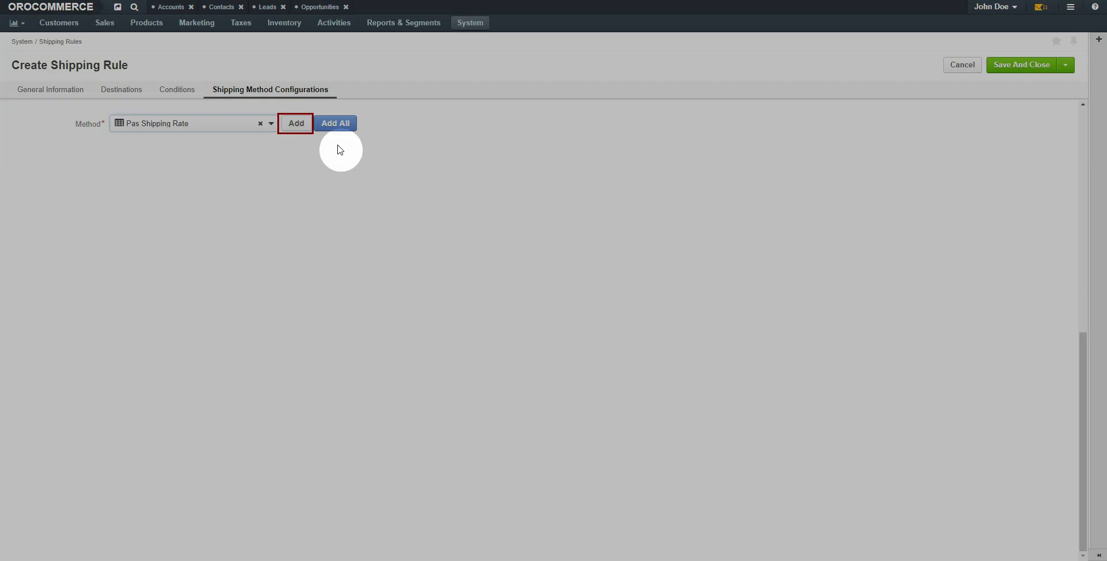
{"action": "left_click", "coordinate": [296, 123]}
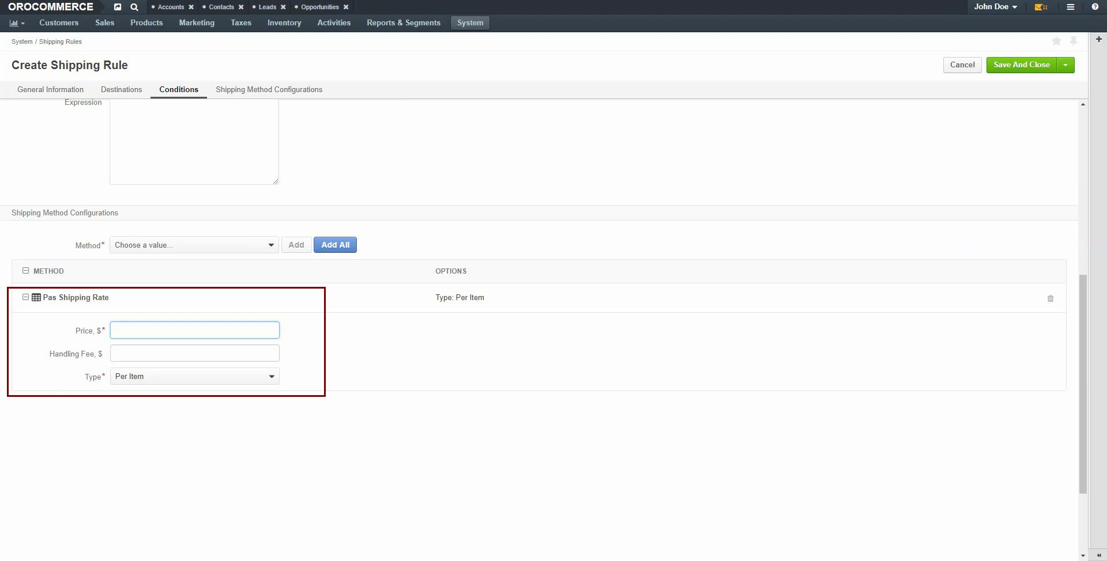
{"action": "type", "text": ".99"}
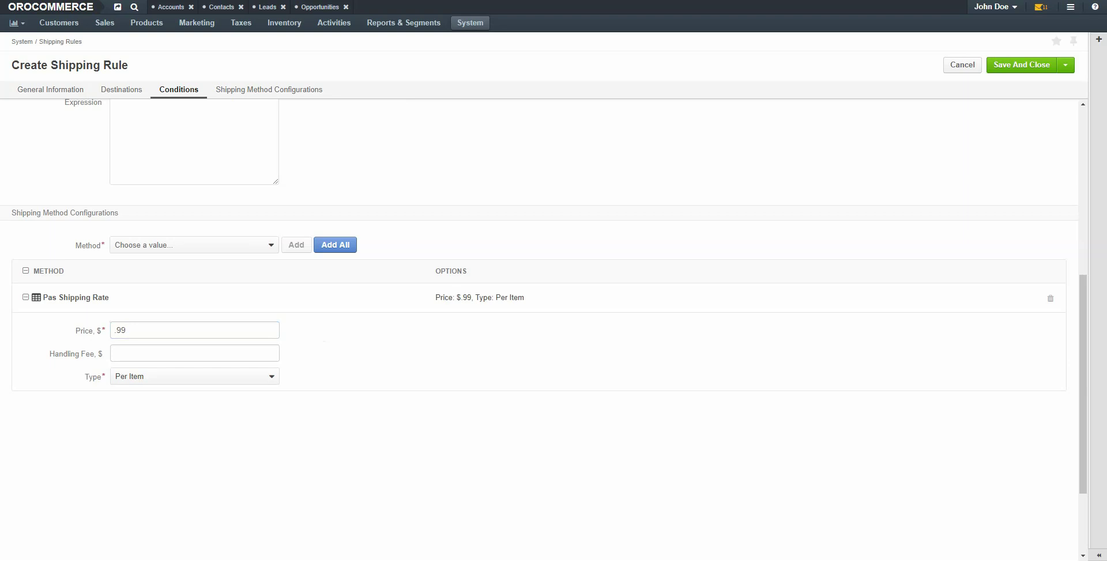
{"action": "left_click", "coordinate": [1037, 66]}
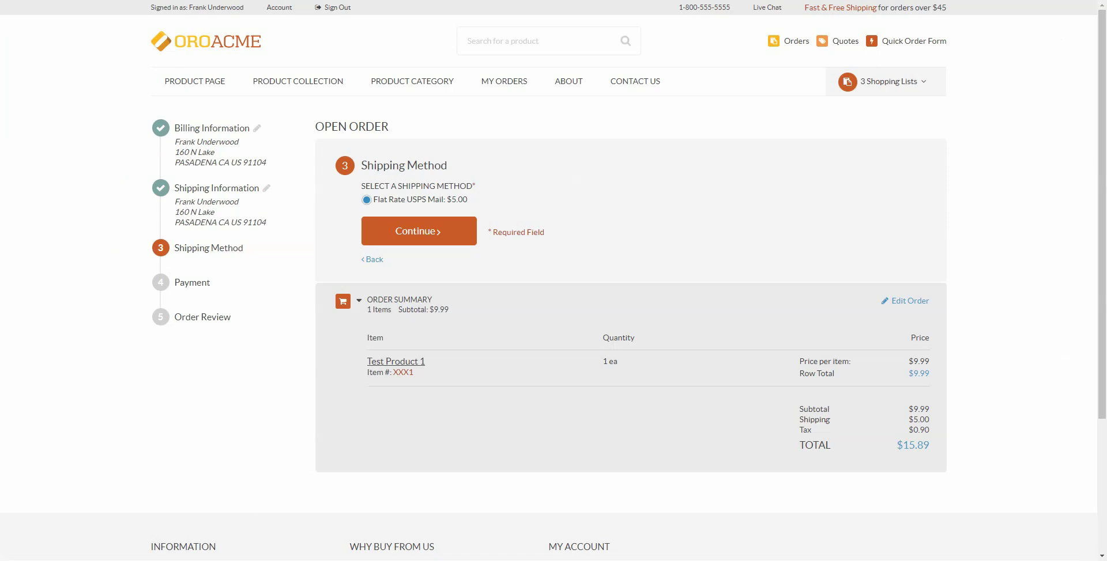
- Refresh the OroAcme storefront checkout to compare the shipping methods and rates offered for the order
{"action": "key", "text": "F5"}
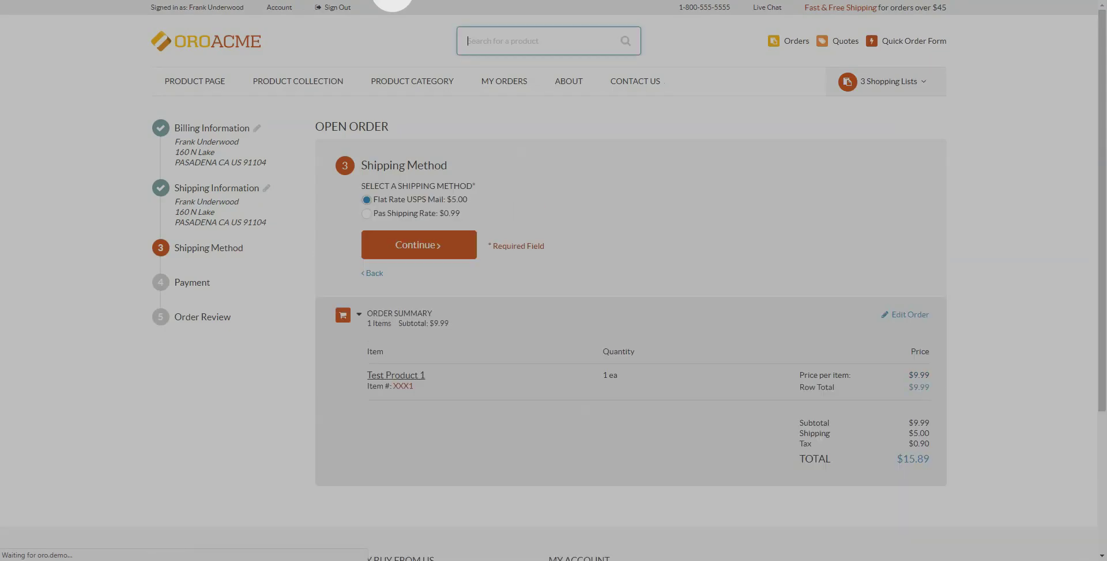
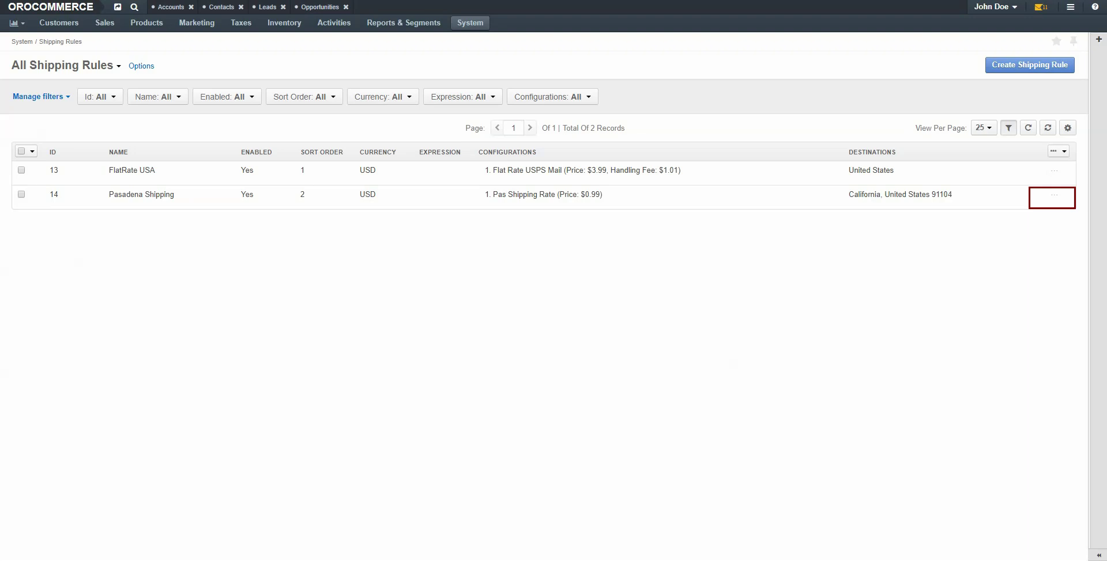
- Open the Pasadena Shipping rule for editing in the OroCommerce admin and set its sort order to 1
{"action": "mouse_move", "coordinate": [1054, 201]}
{"action": "left_click", "coordinate": [1018, 198]}
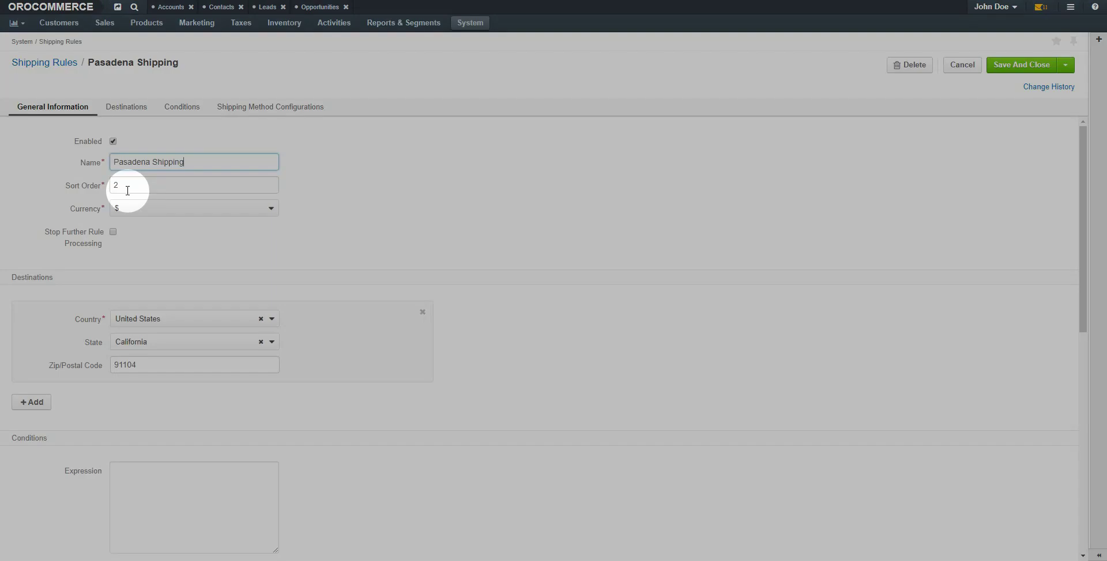
{"action": "left_click", "coordinate": [118, 188]}
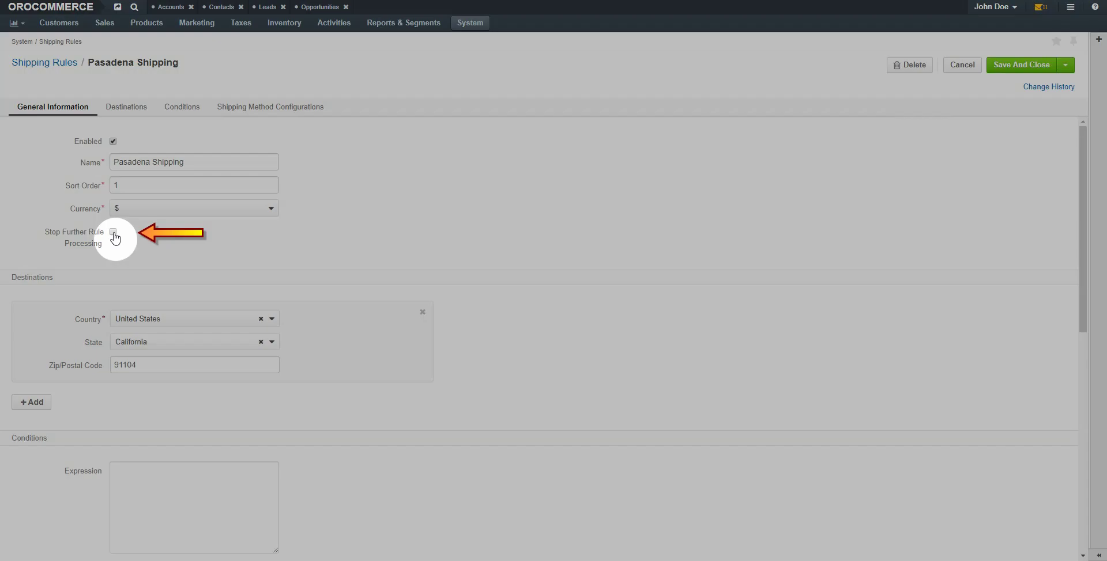
- Enable Stop Further Rule Processing for the Pasadena Shipping rule and save the rule
{"action": "left_click", "coordinate": [113, 231]}
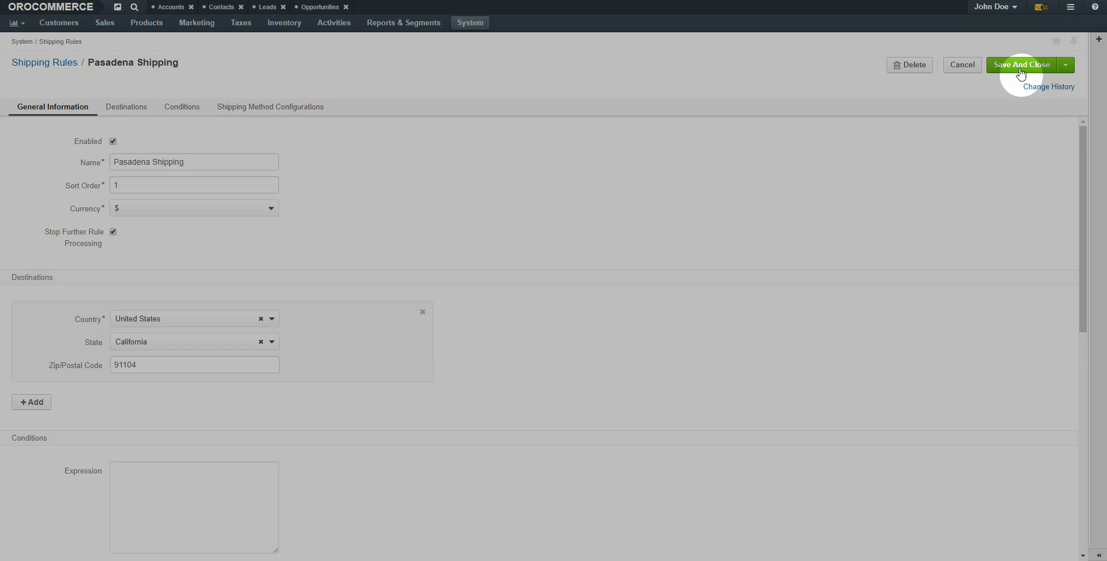
{"action": "left_click", "coordinate": [1021, 65]}
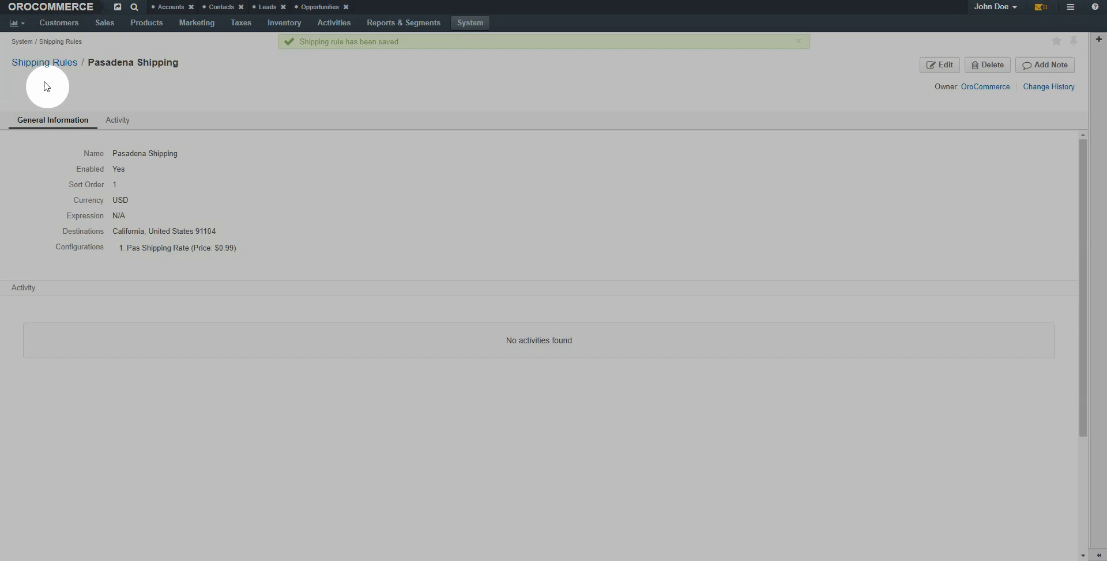
- Open the FlatRate USA shipping rule for editing, set its sort order to 2 and save it
{"action": "left_click", "coordinate": [40, 63]}
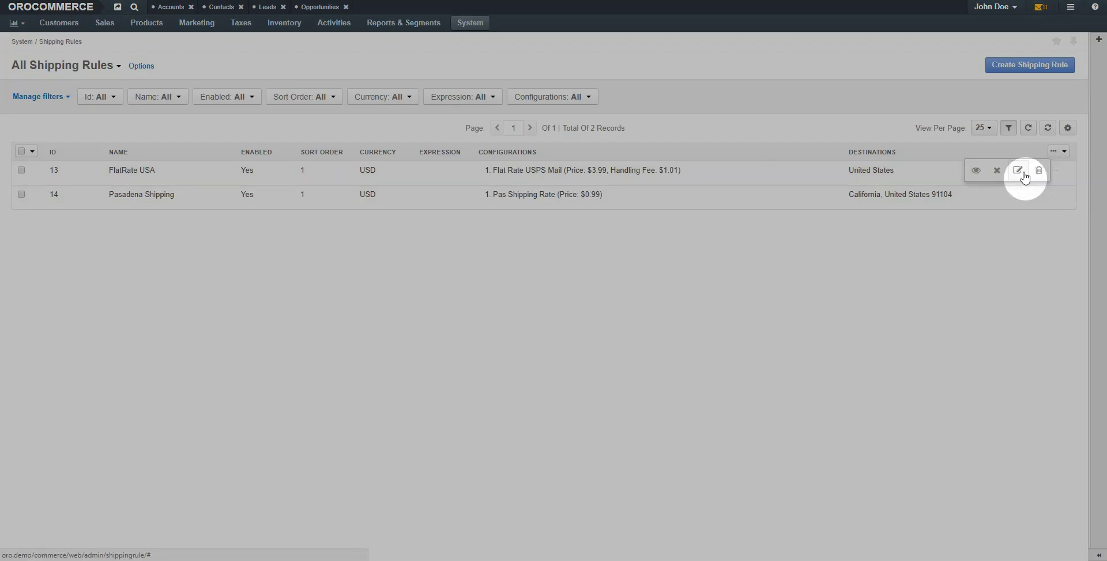
{"action": "left_click", "coordinate": [1019, 173]}
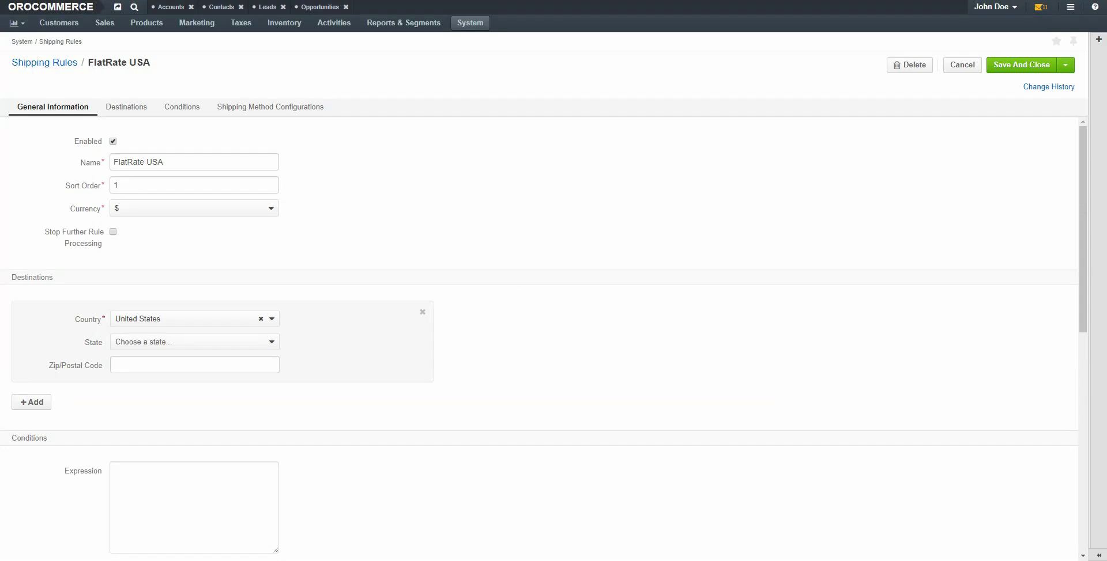
{"action": "double_click", "coordinate": [128, 185]}
{"action": "type", "text": "2"}
{"action": "scroll", "coordinate": [519, 288], "scroll_direction": "down", "scroll_amount": 1}
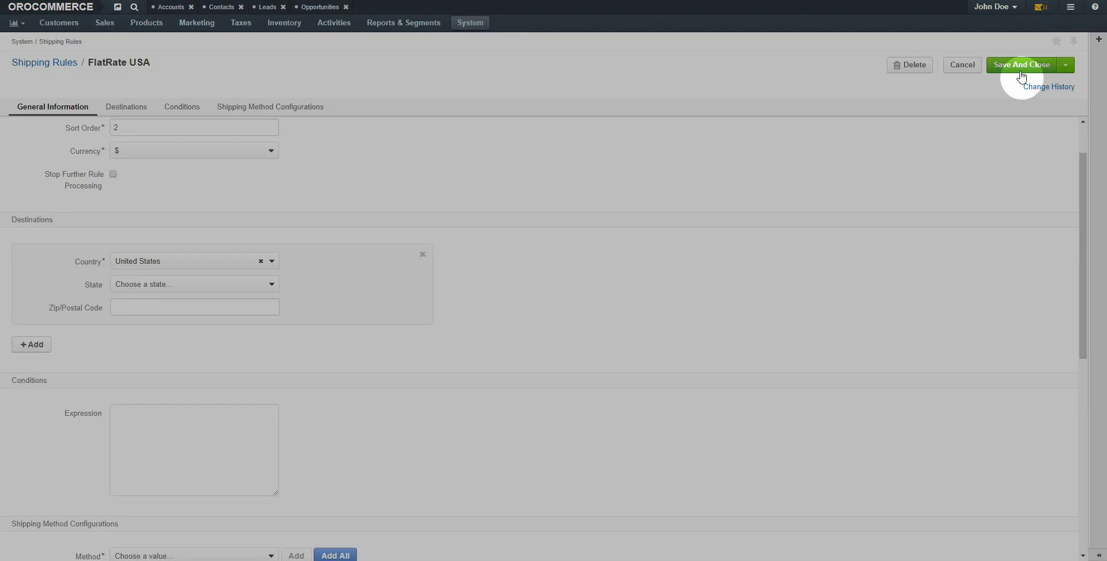
{"action": "left_click", "coordinate": [1020, 65]}
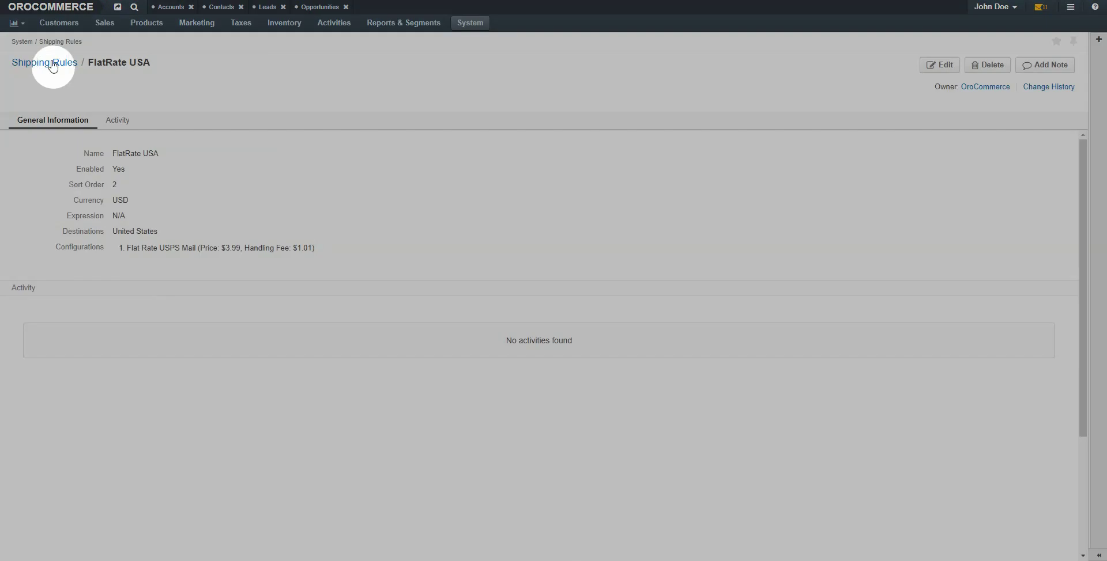
- Create an enabled shipping rule named Free Shipping with sort order 1 and Stop Further Rule Processing enabled
{"action": "left_click", "coordinate": [50, 62]}
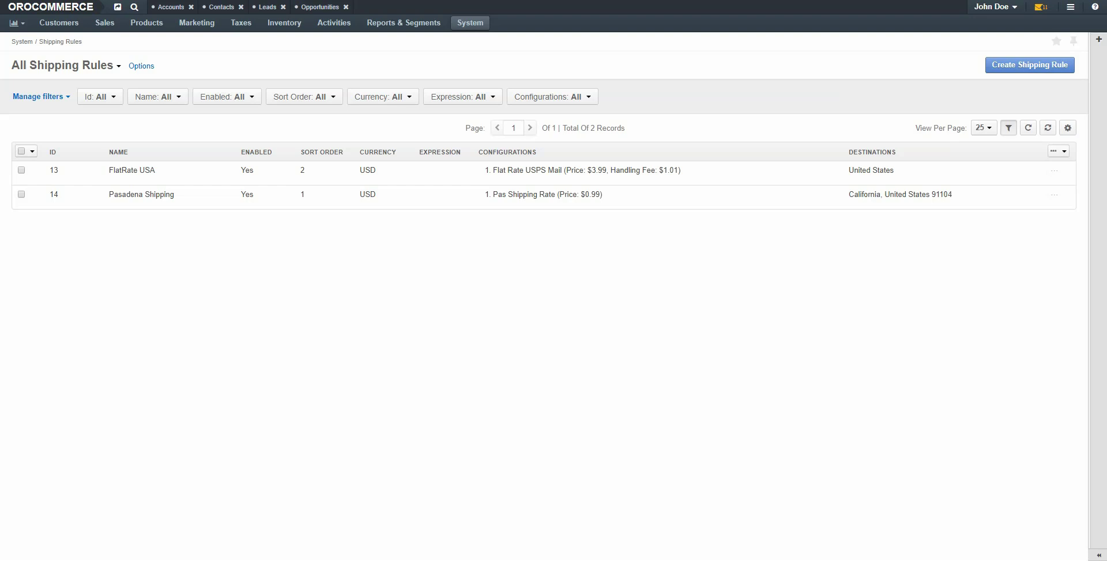
{"action": "left_click", "coordinate": [1014, 65]}
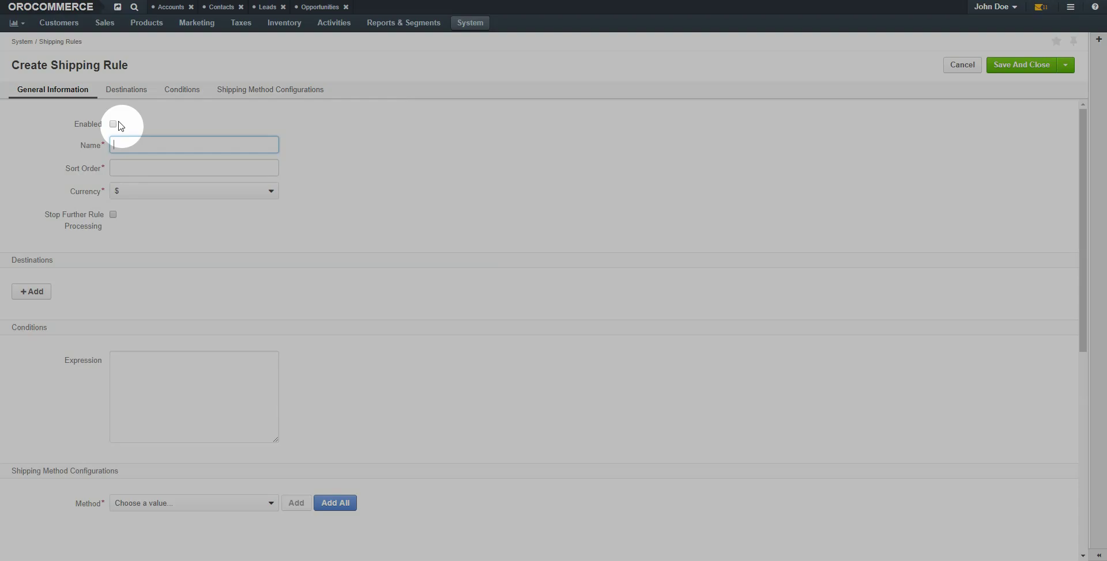
{"action": "left_click", "coordinate": [113, 124]}
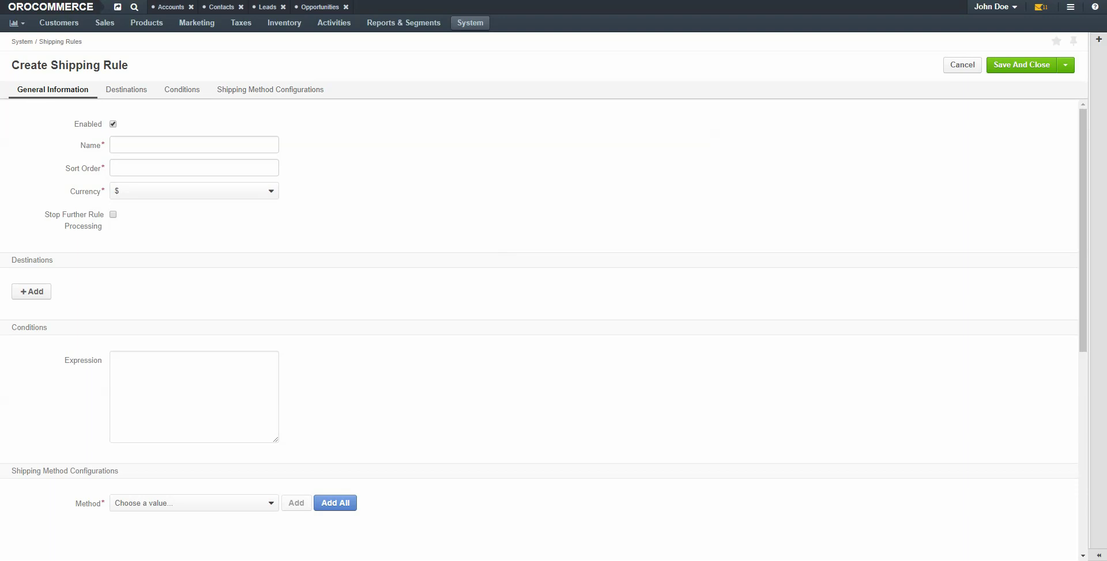
{"action": "left_click", "coordinate": [218, 144]}
{"action": "type", "text": "Free Shipping"}
{"action": "left_click", "coordinate": [144, 167]}
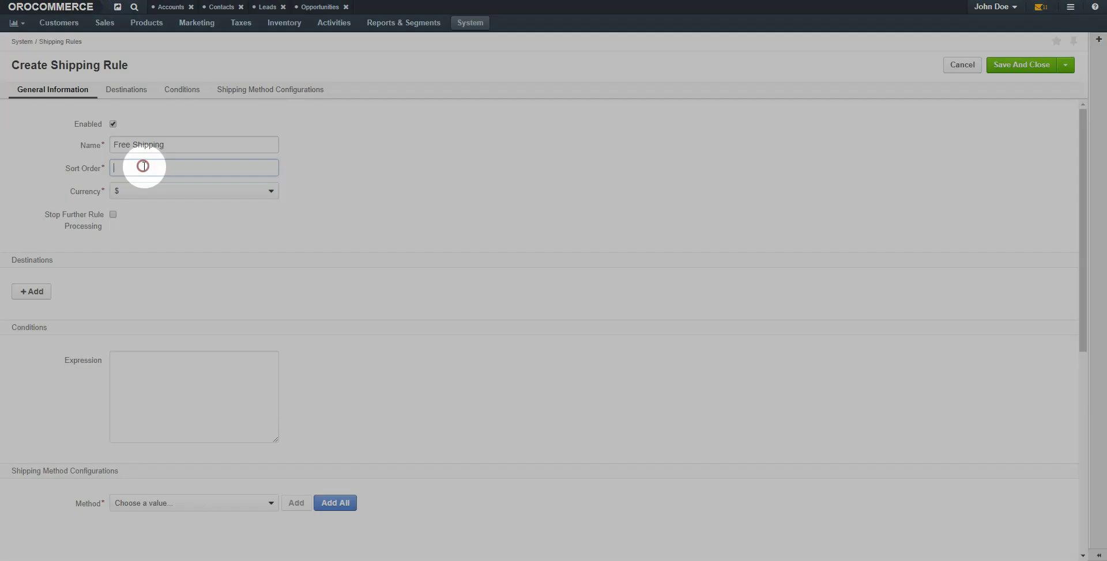
{"action": "type", "text": "1"}
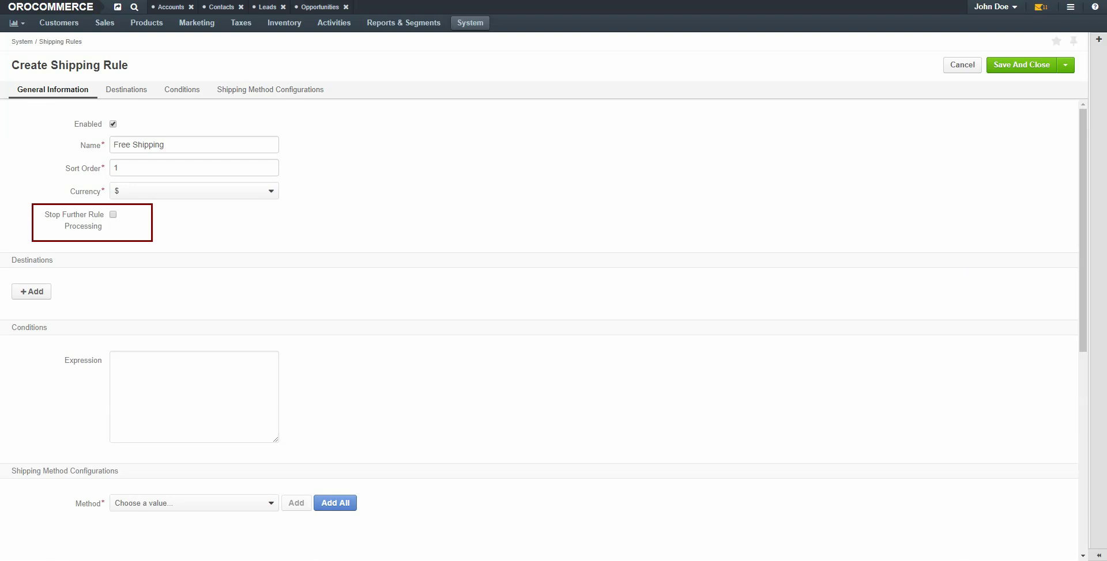
{"action": "left_click", "coordinate": [113, 214]}
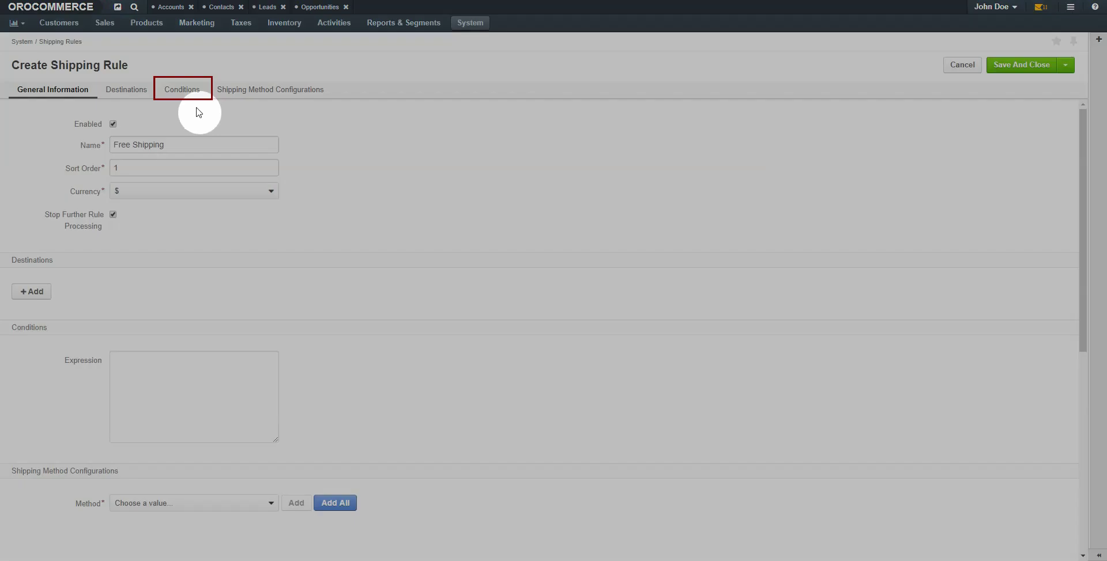
- Enter the condition expression (lineItems.all(lineItem.product.sku = 'XXX1')) and add the Free Shipping method to the rule
{"action": "left_click", "coordinate": [190, 90]}
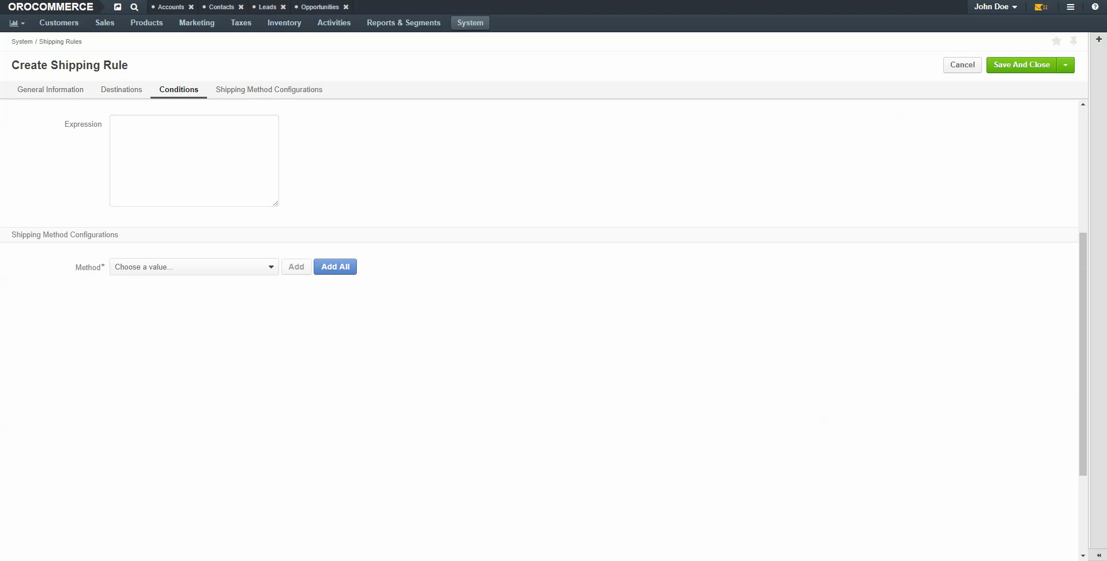
{"action": "type", "text": "(lineItems.all(lineItem.product.sku = 'XXX1'))"}
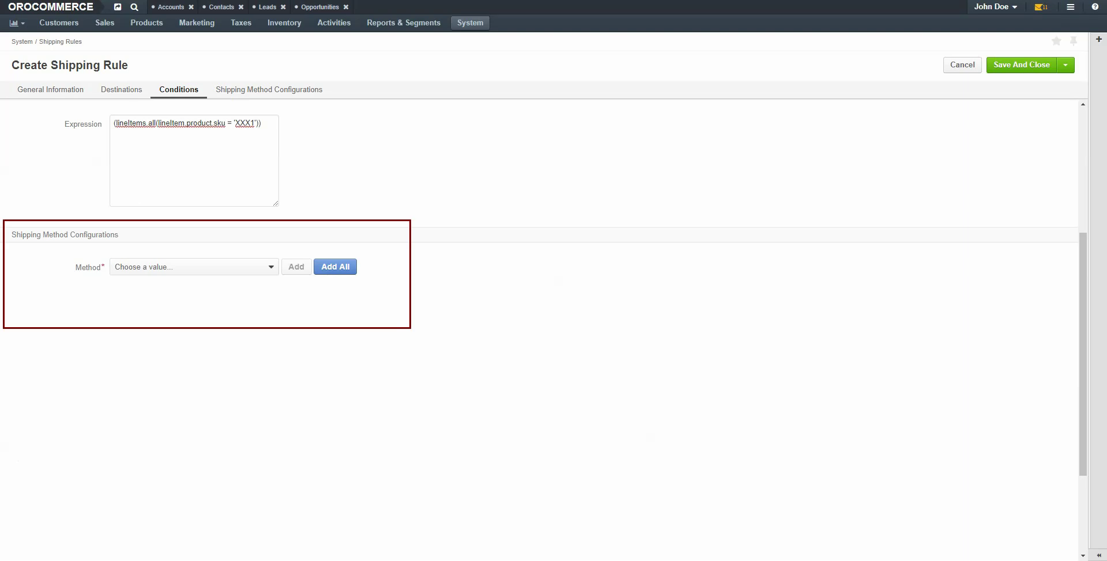
{"action": "left_click", "coordinate": [217, 268]}
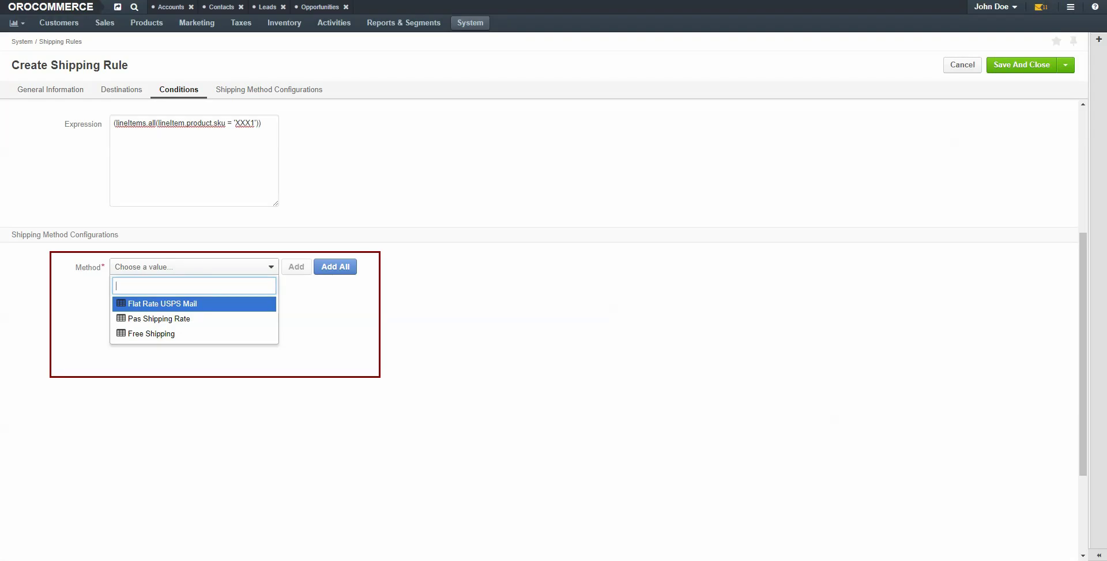
{"action": "left_click", "coordinate": [151, 334]}
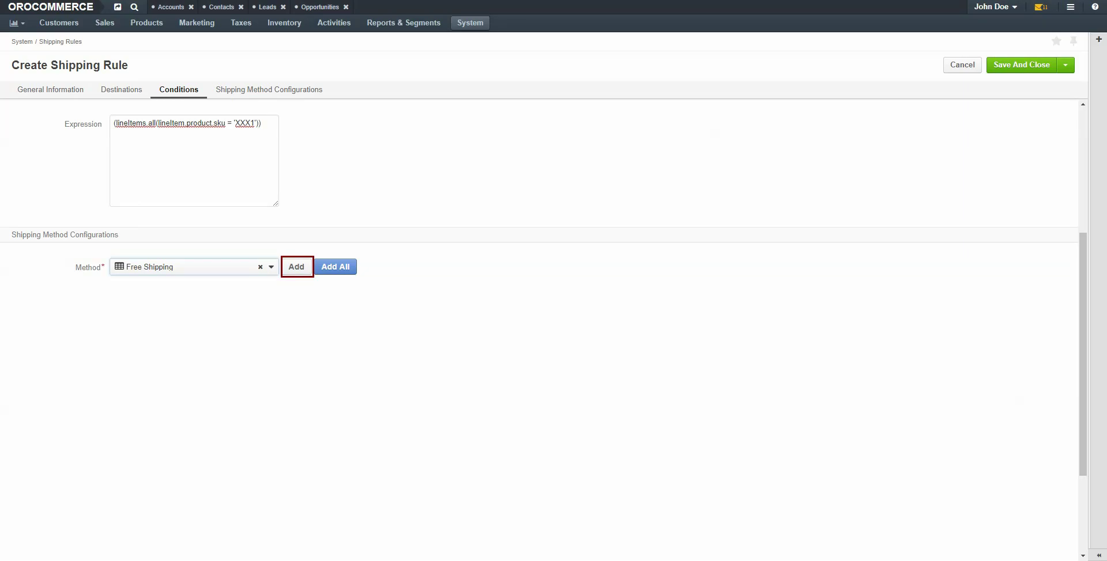
{"action": "left_click", "coordinate": [295, 267]}
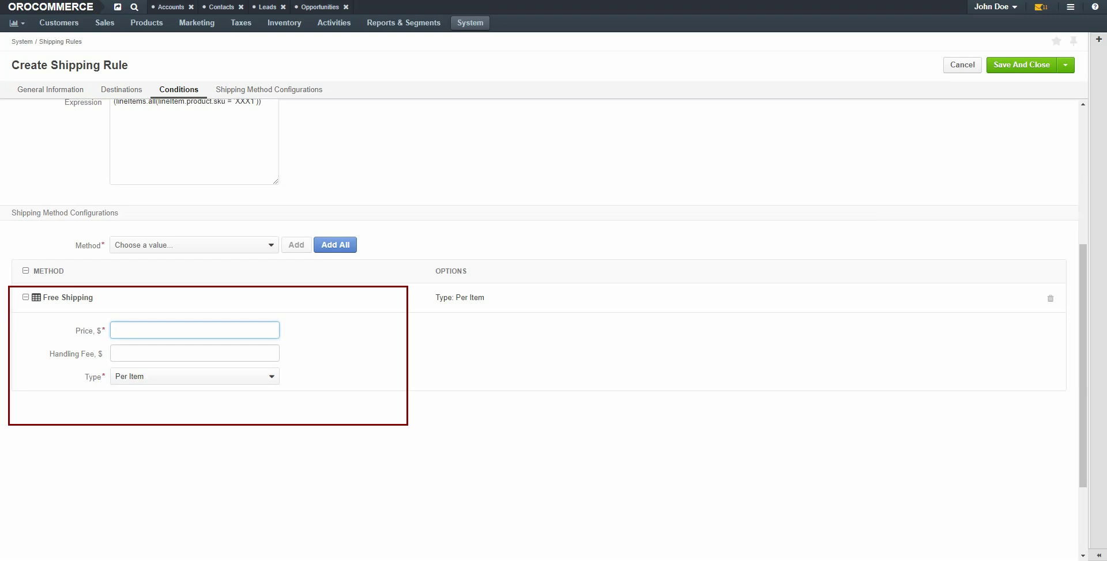
- Set the Free Shipping method's price and handling fee to 0.0 per item and save the shipping rule
{"action": "type", "text": "0.0"}
{"action": "key", "text": "Tab"}
{"action": "type", "text": "0.0"}
{"action": "key", "text": "Tab"}
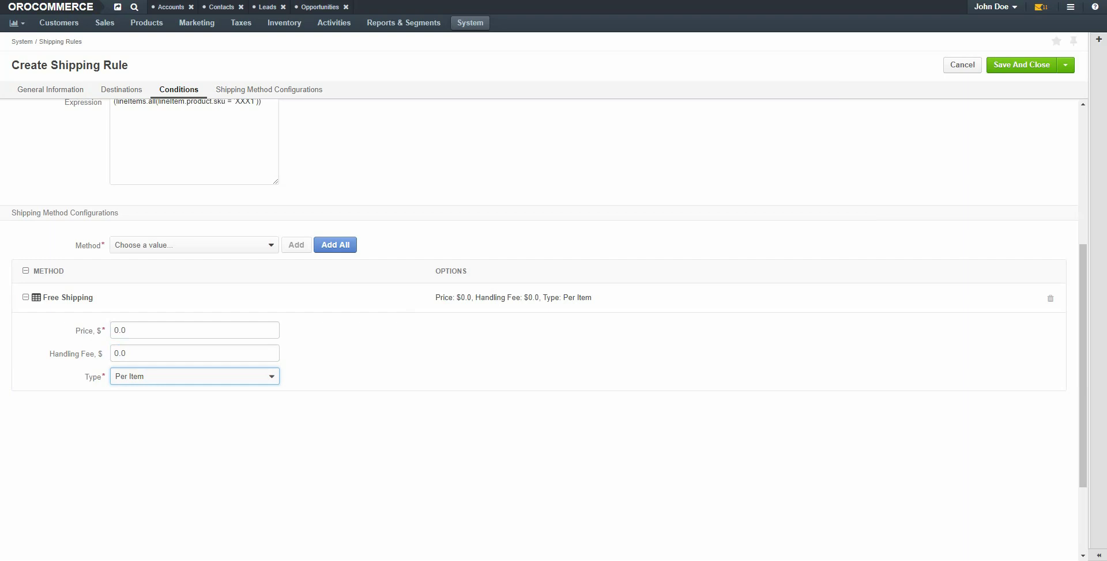
{"action": "left_click", "coordinate": [1029, 66]}
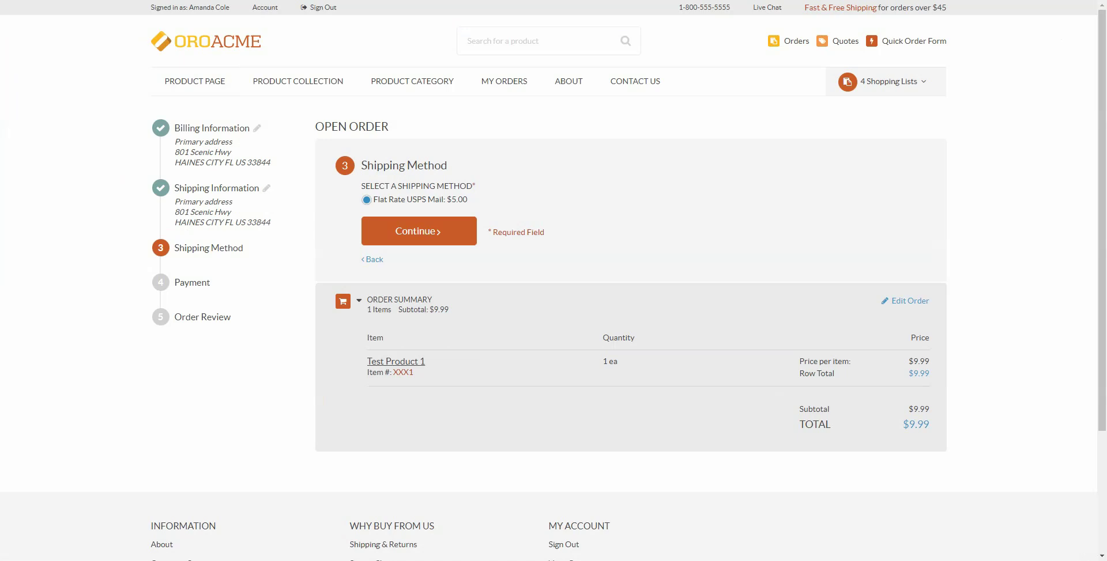
- Switch to the OroAcme storefront checkout and reload it to check the shipping methods offered for item XXX1
{"action": "left_click", "coordinate": [380, 2]}
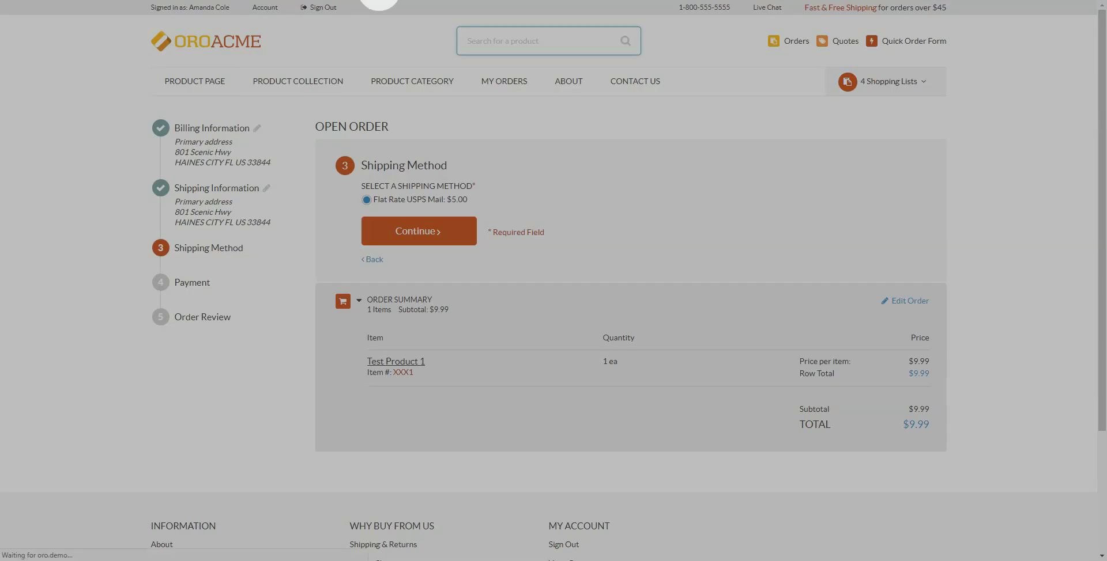